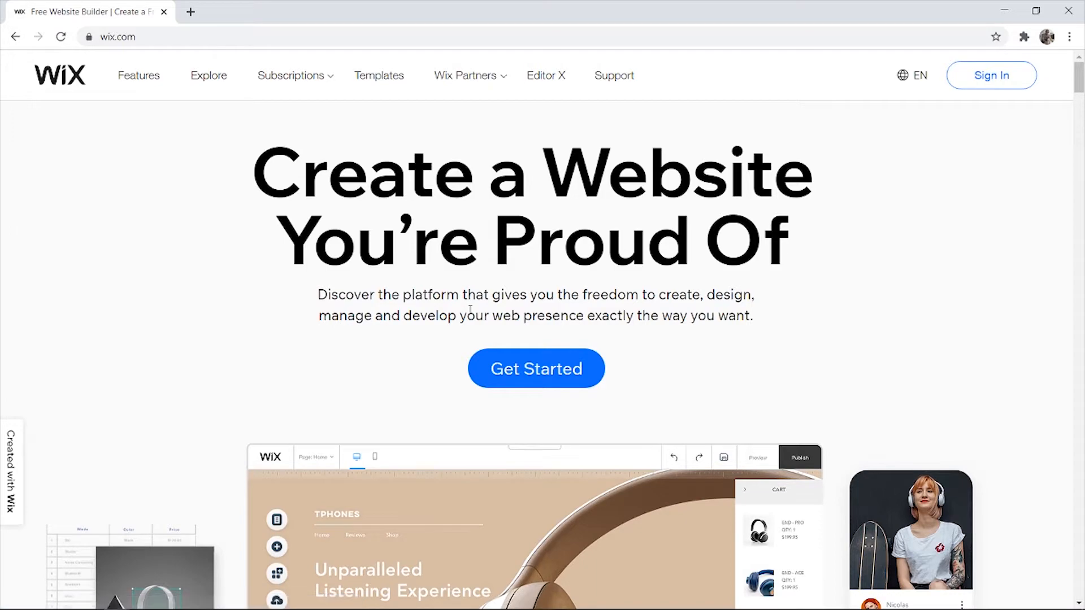
# - Log in to the existing Wix account with the saved credentials to reach My Sites
pyautogui.scroll(-5, 940, 258)
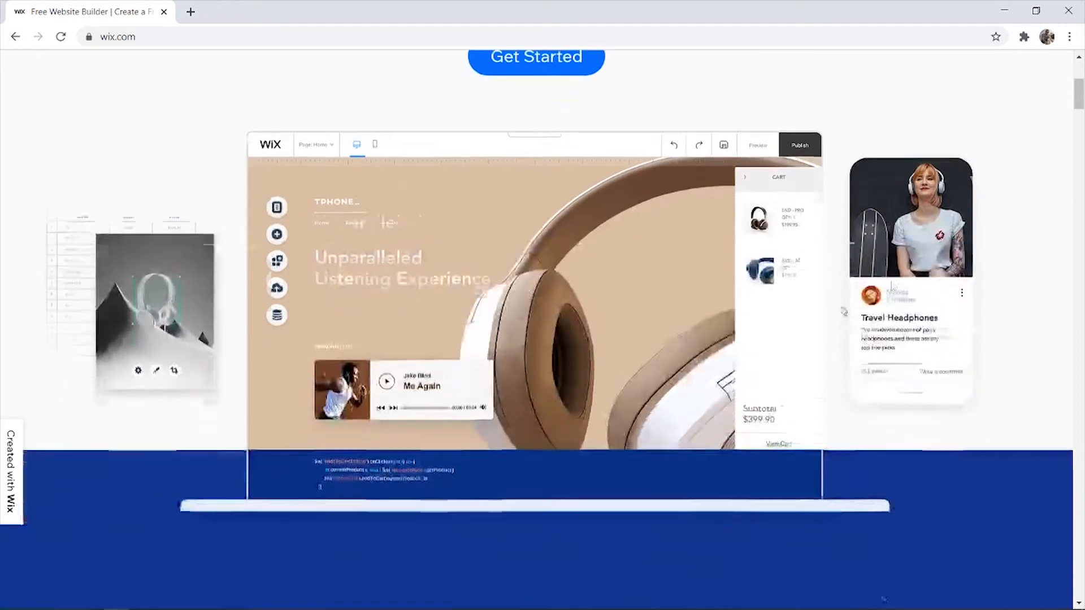
pyautogui.scroll(5, 828, 318)
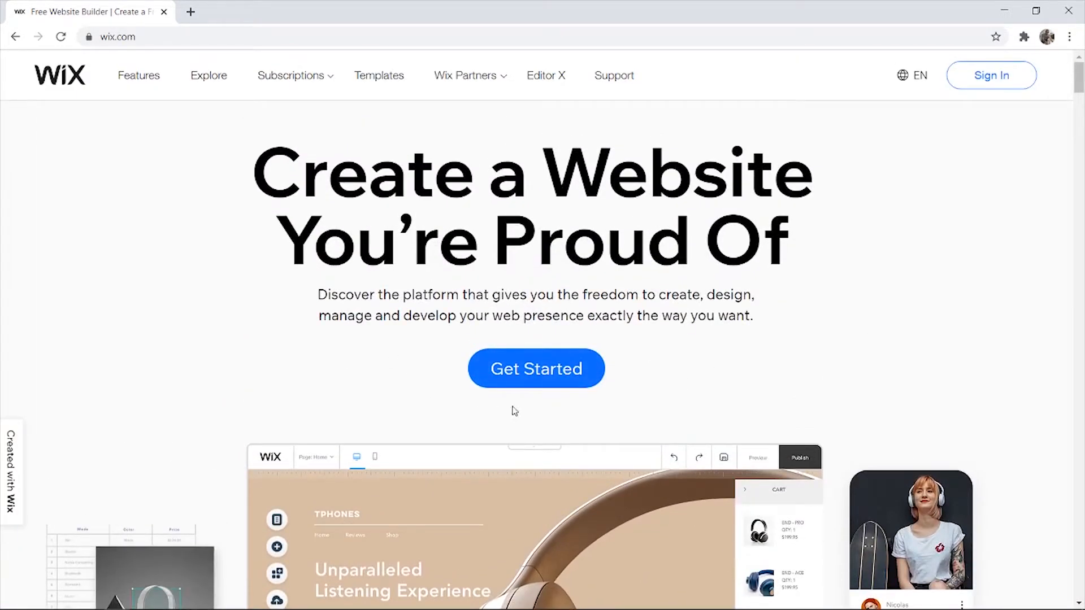
pyautogui.click(505, 367)
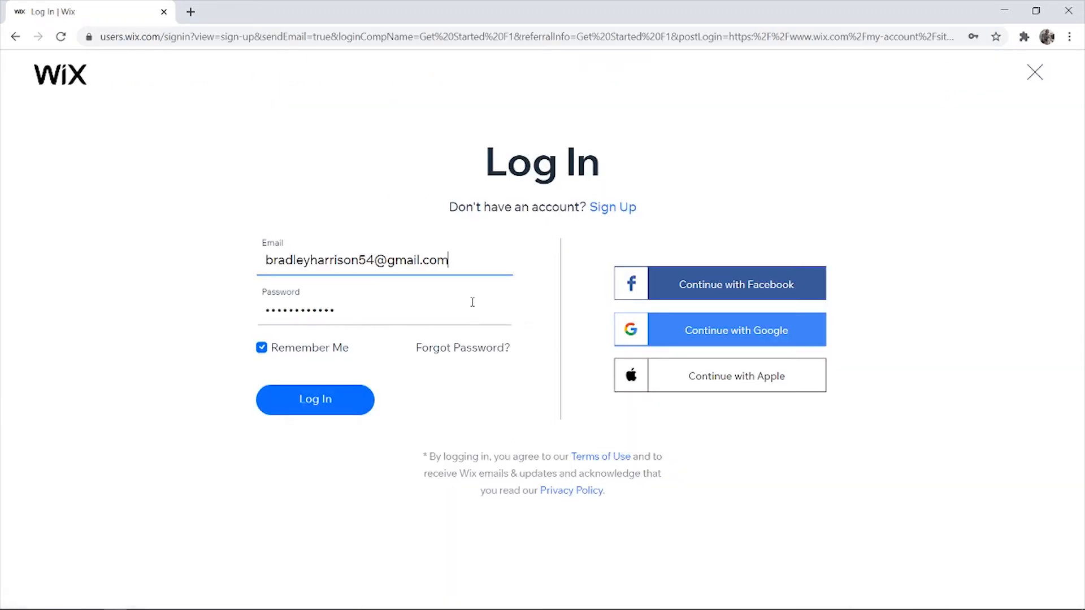
pyautogui.click(619, 209)
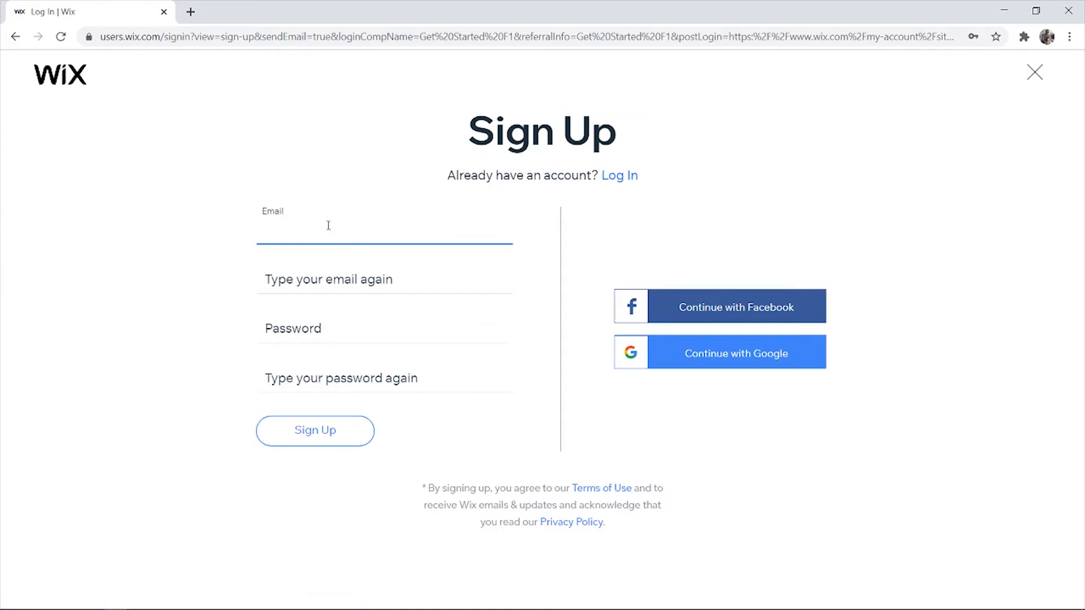
pyautogui.click(619, 174)
pyautogui.click(305, 408)
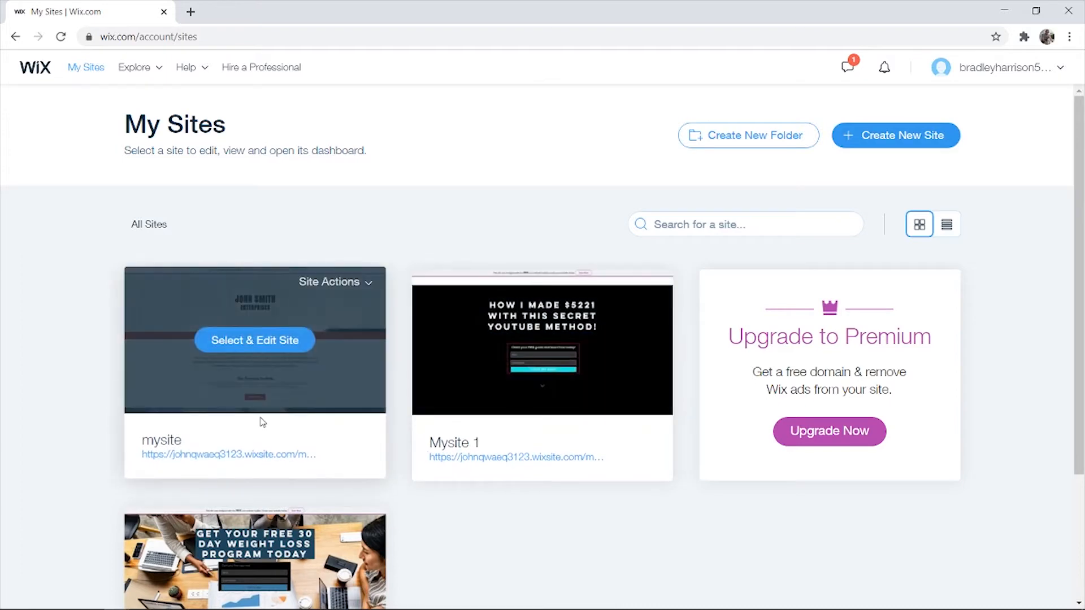
# - Start a new site from the dashboard and move to the Free Website Builder setup tab
pyautogui.scroll(-4, 265, 418)
pyautogui.scroll(4, 339, 367)
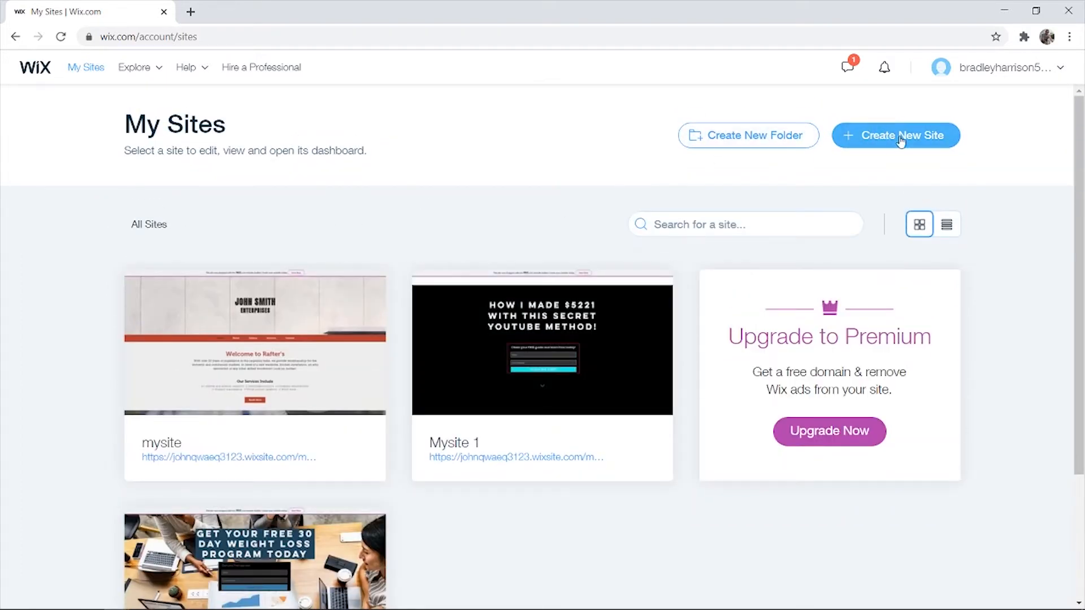
pyautogui.click(860, 148)
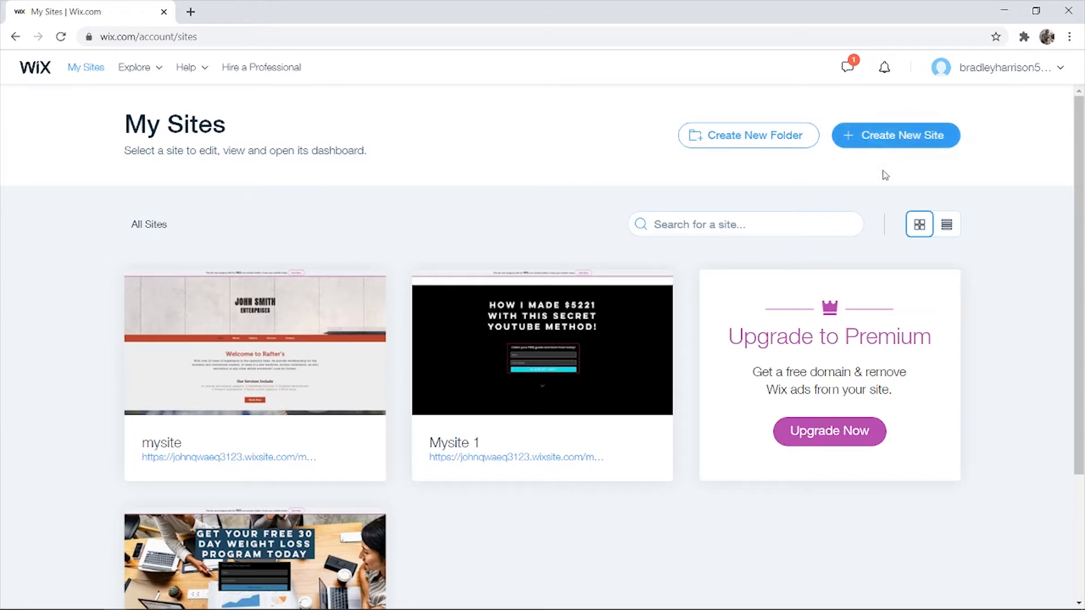
pyautogui.click(892, 142)
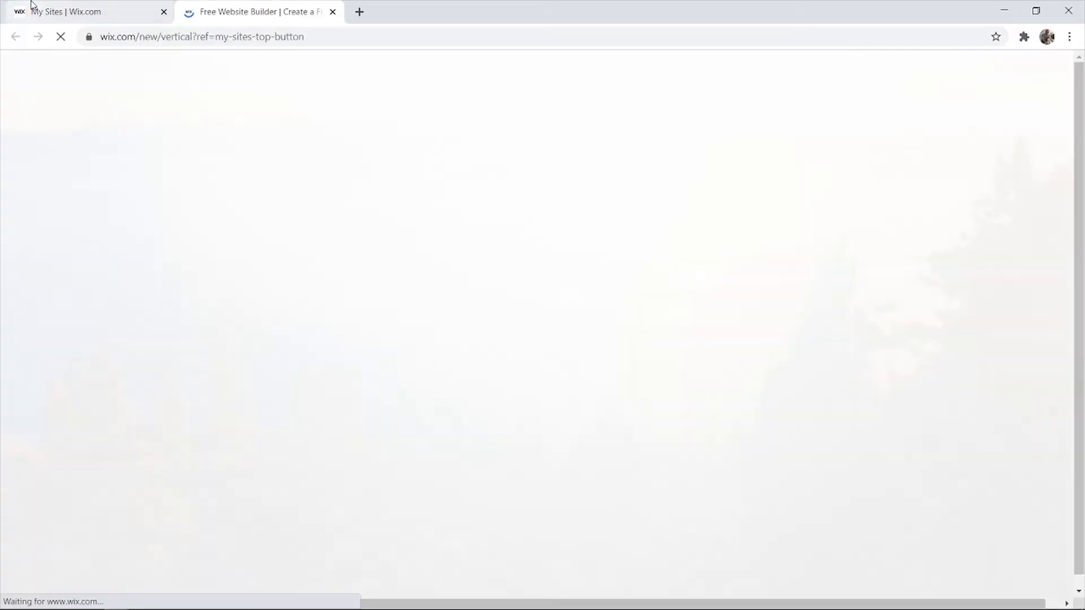
pyautogui.click(34, 8)
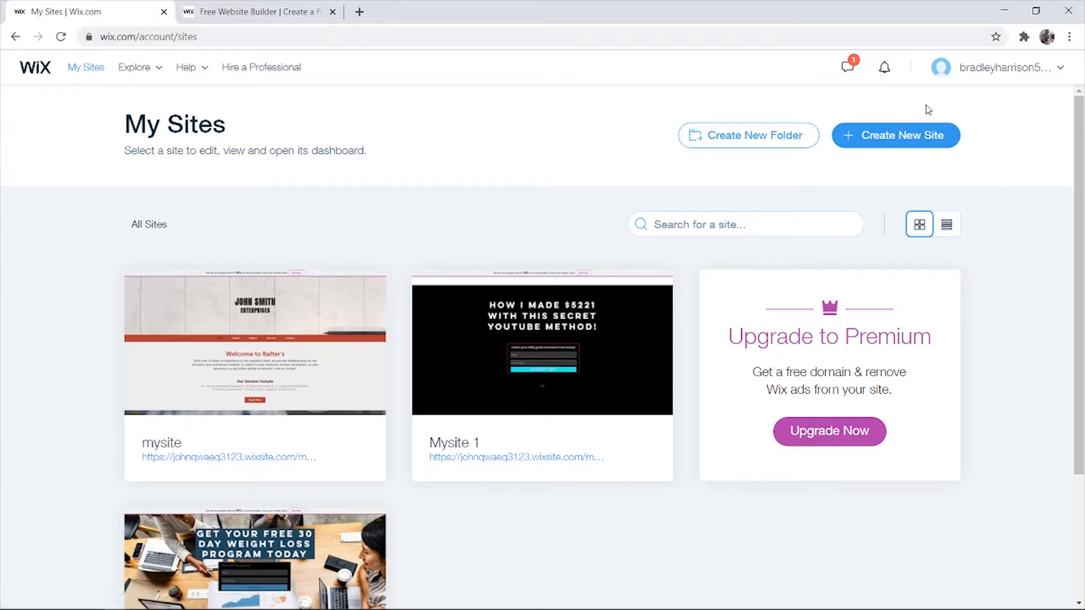
pyautogui.click(249, 11)
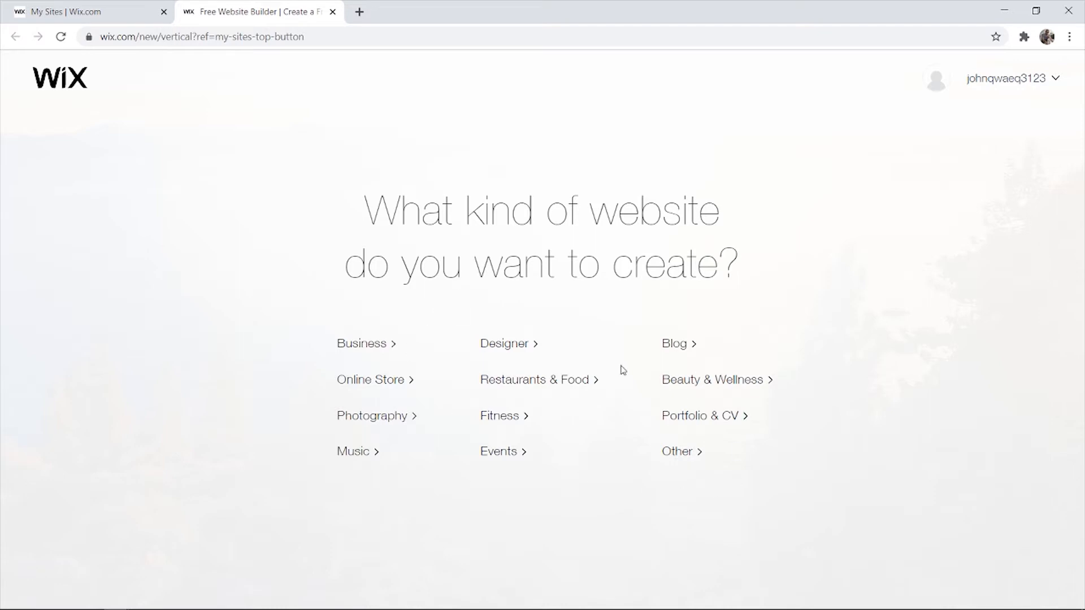
# - Pick Other as the website type and choose to build from a template in the Editor
pyautogui.click(678, 453)
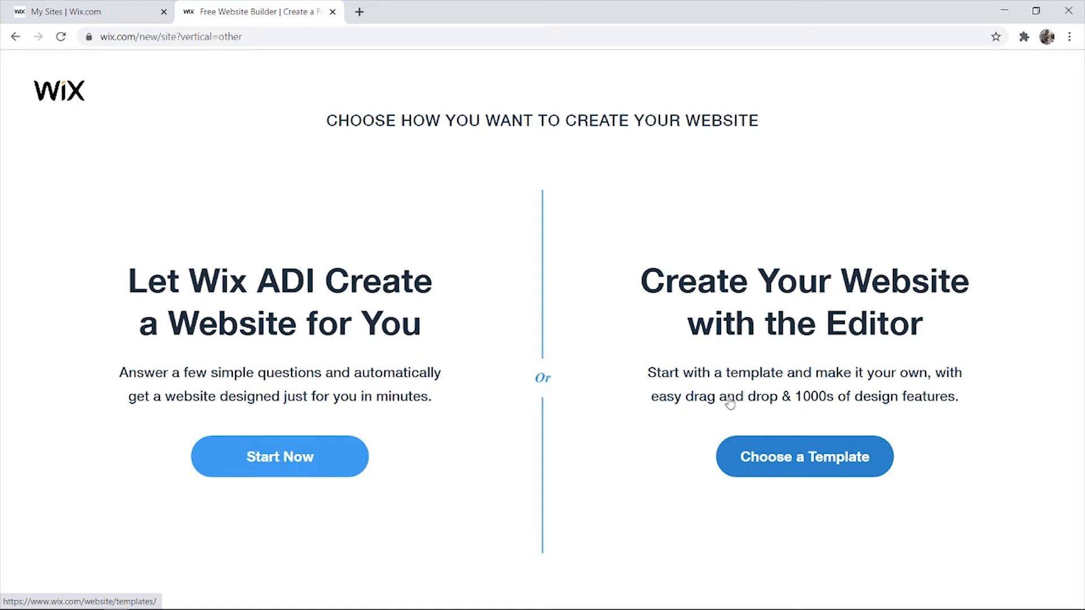
pyautogui.click(812, 456)
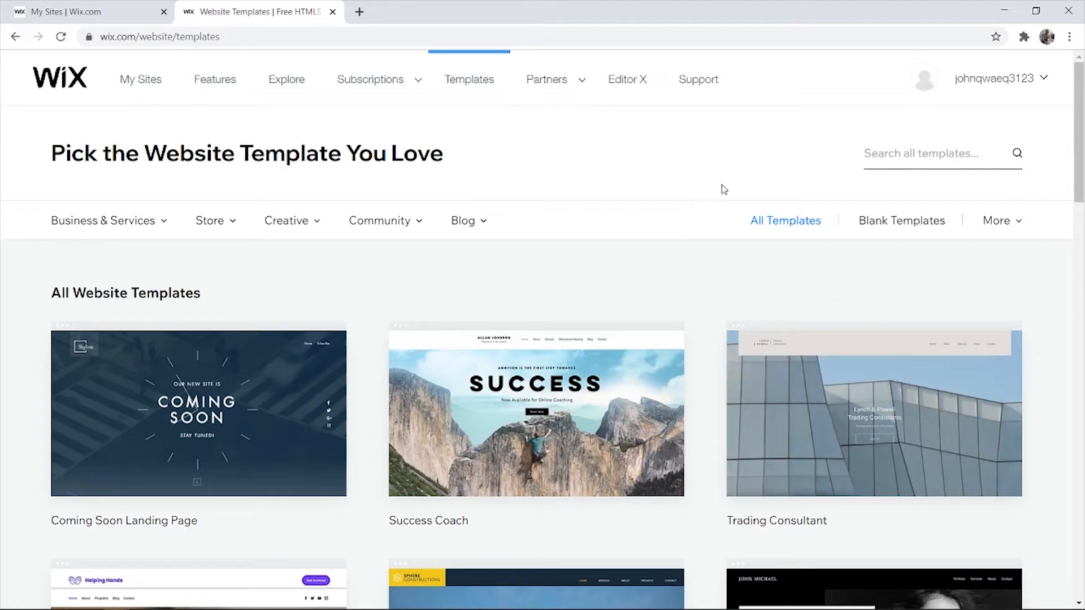
# - Filter the template gallery to Store > Arts & Crafts templates
pyautogui.scroll(-5, 776, 243)
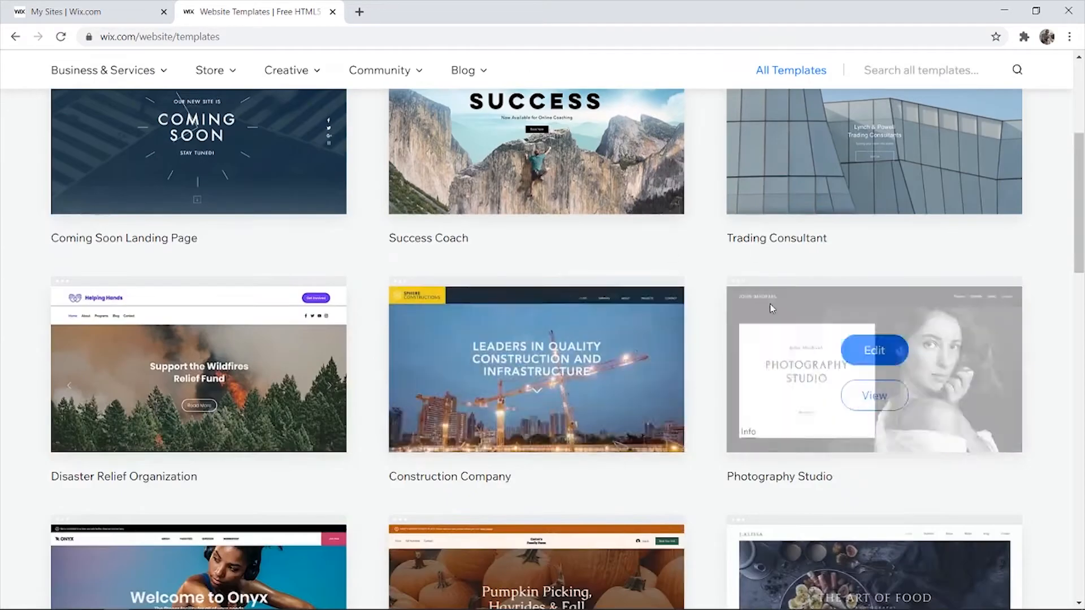
pyautogui.scroll(-4, 735, 311)
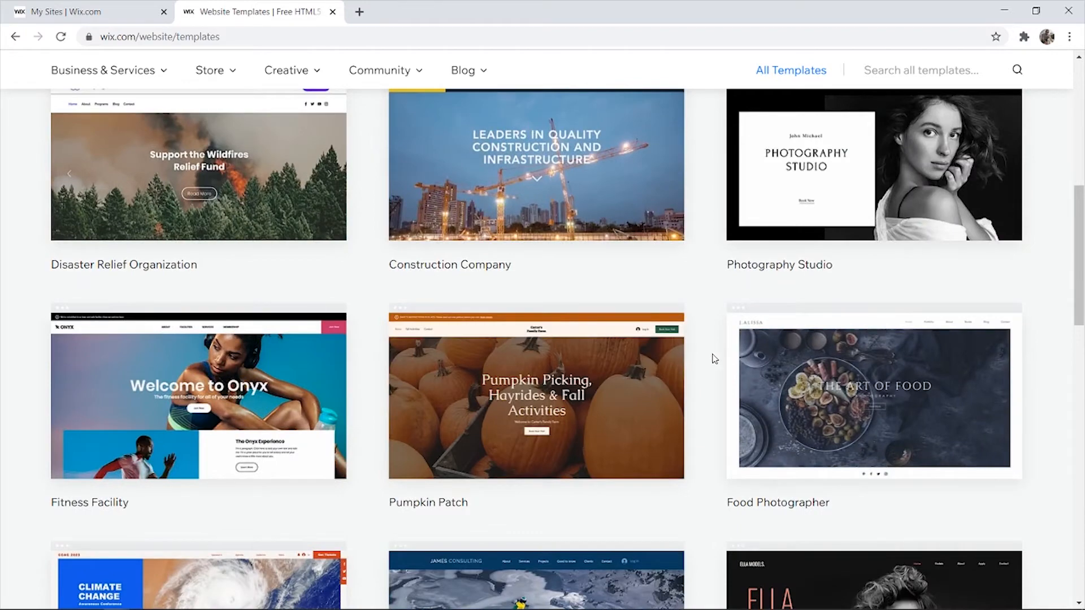
pyautogui.scroll(10, 714, 359)
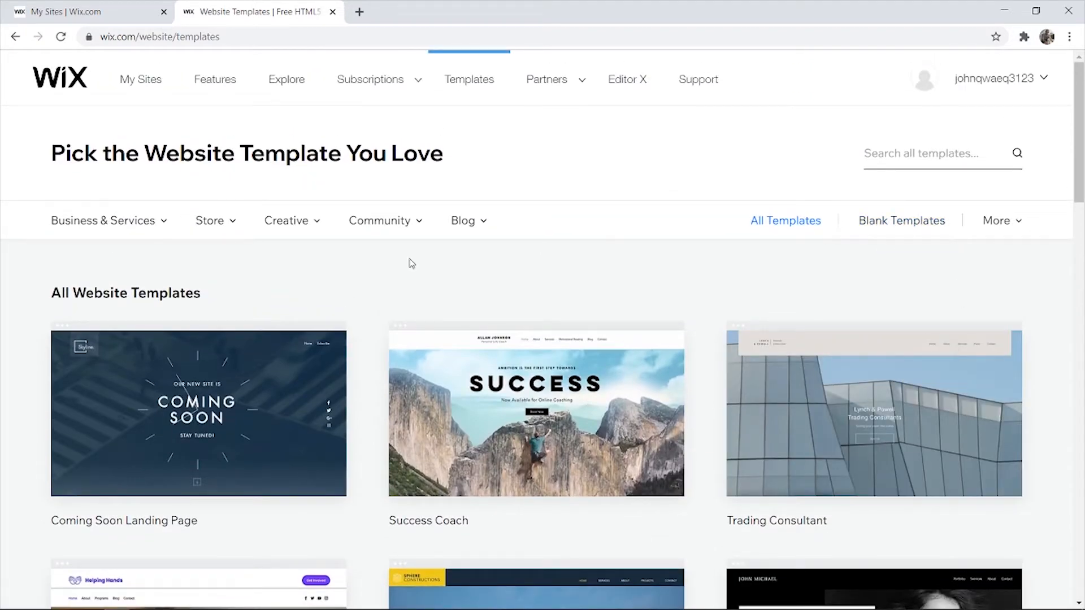
pyautogui.moveTo(232, 225)
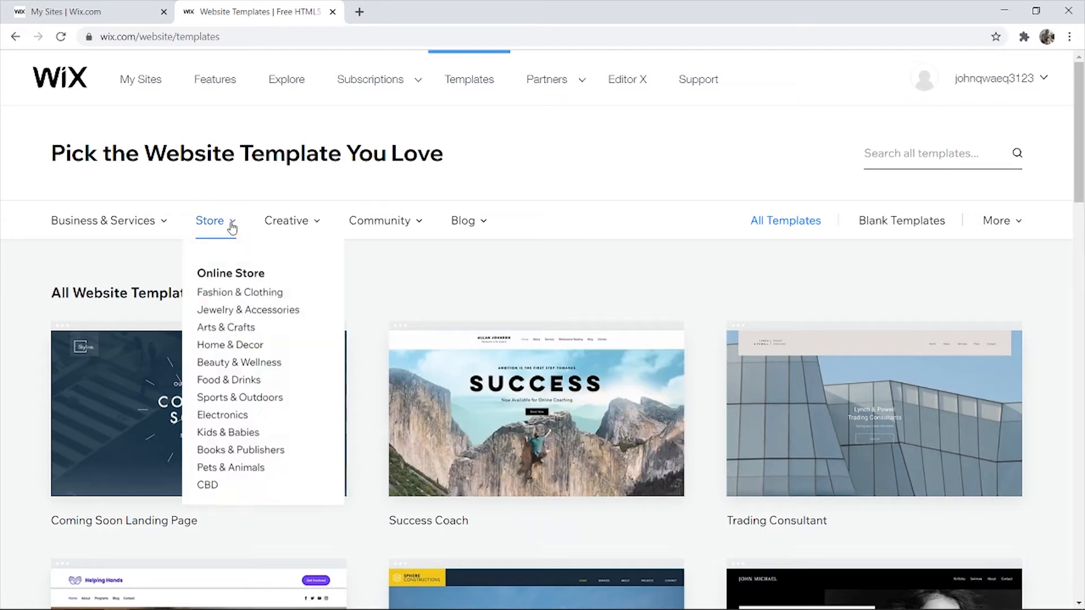
pyautogui.click(221, 334)
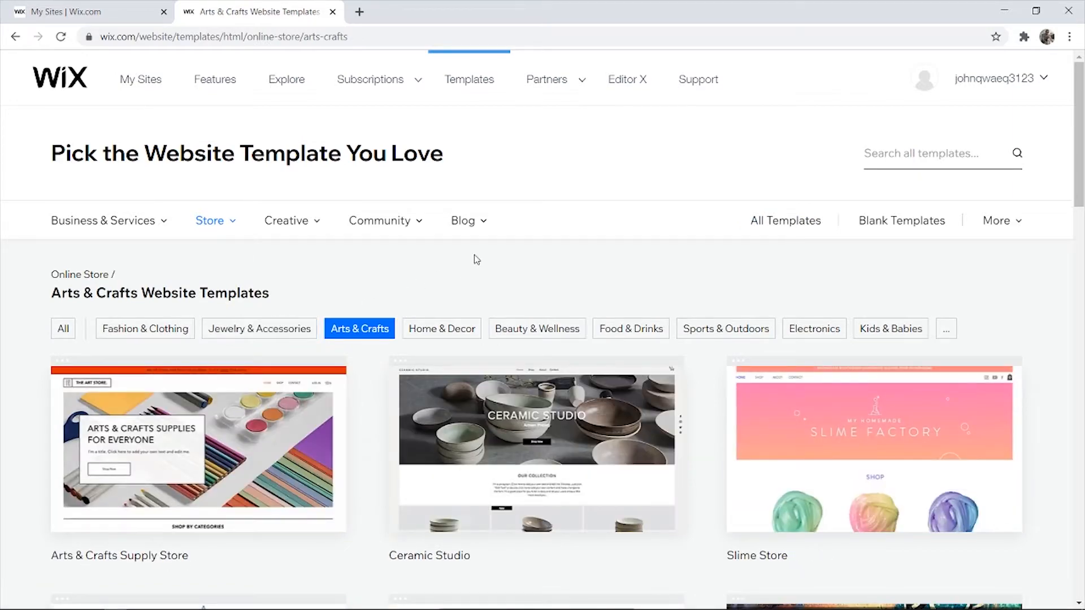
# - Find the Urban Art Store template and open it for editing
pyautogui.scroll(-9, 402, 293)
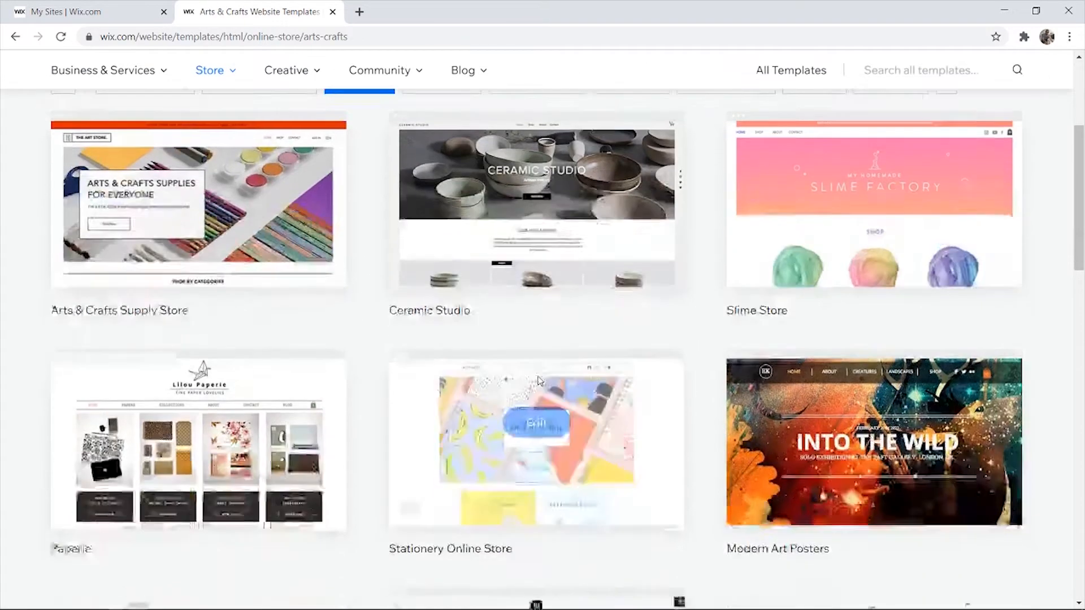
pyautogui.scroll(-4, 574, 489)
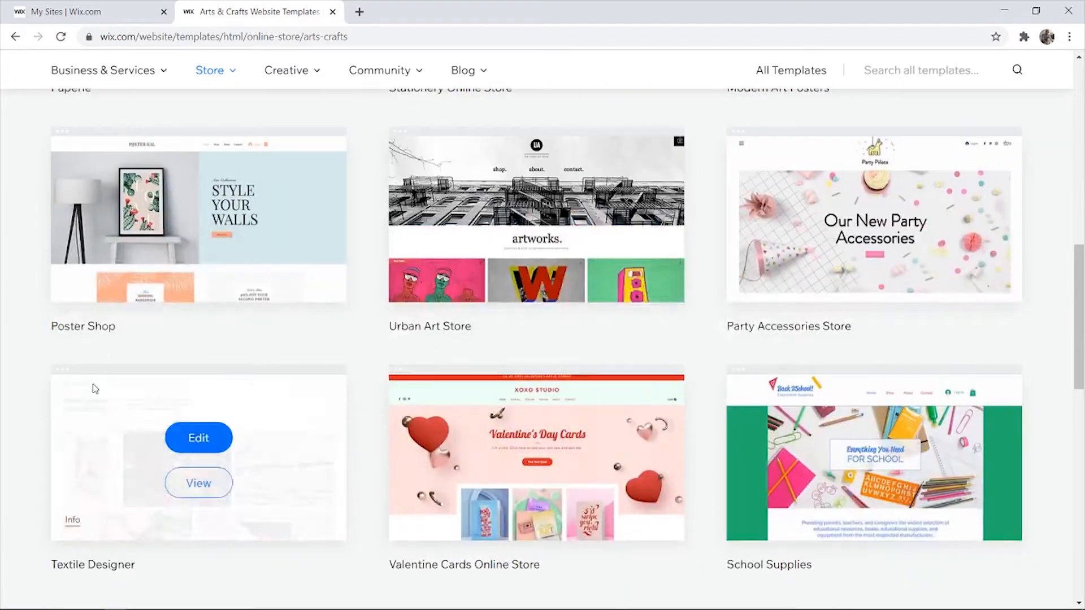
pyautogui.scroll(-2, 391, 378)
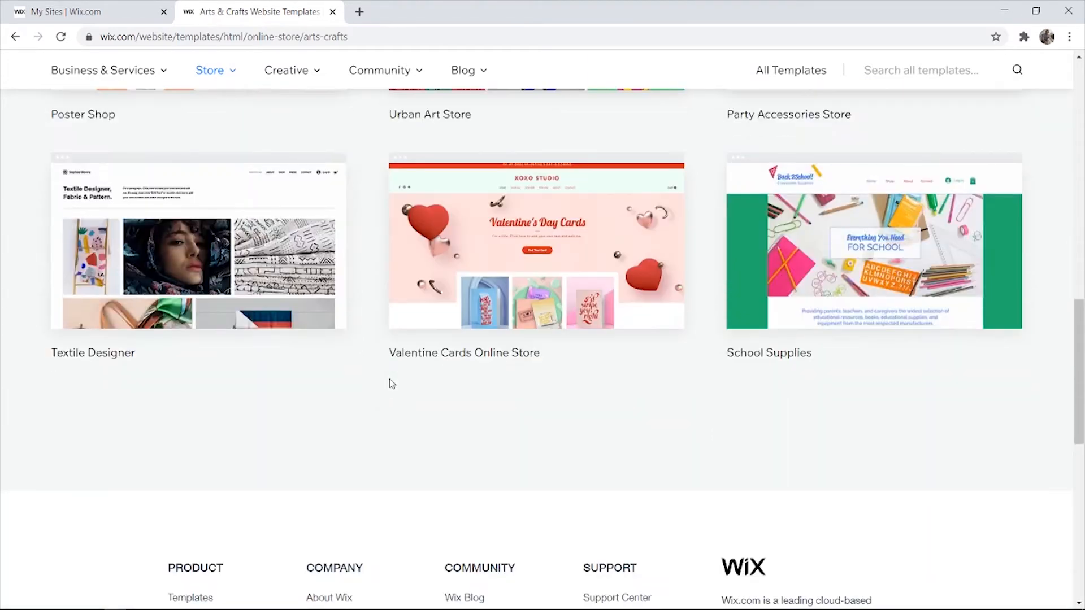
pyautogui.moveTo(1083, 345); pyautogui.dragTo(1083, 148)
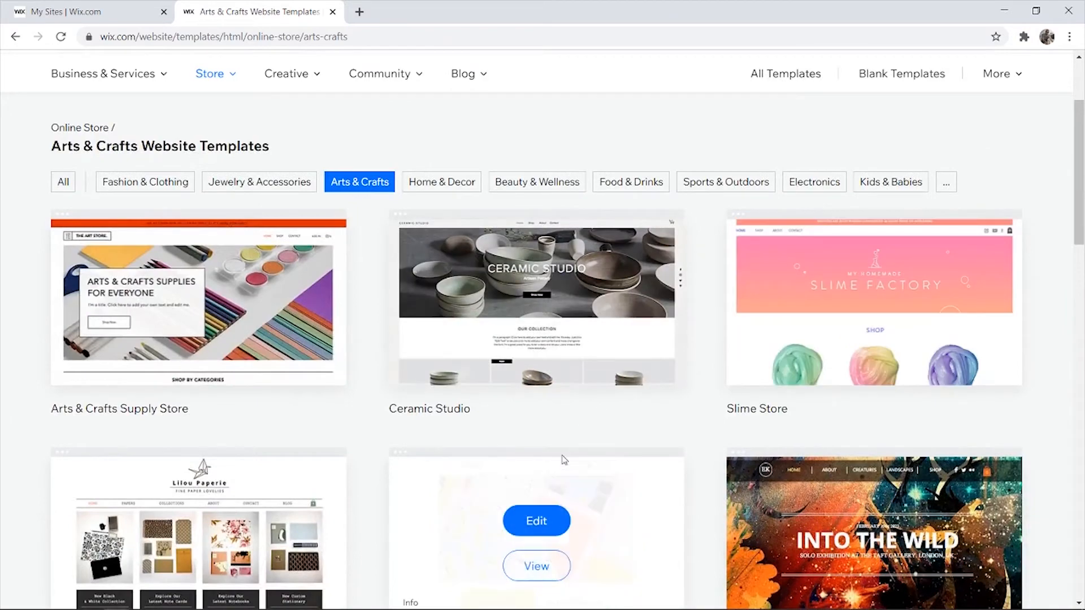
pyautogui.scroll(-3, 278, 436)
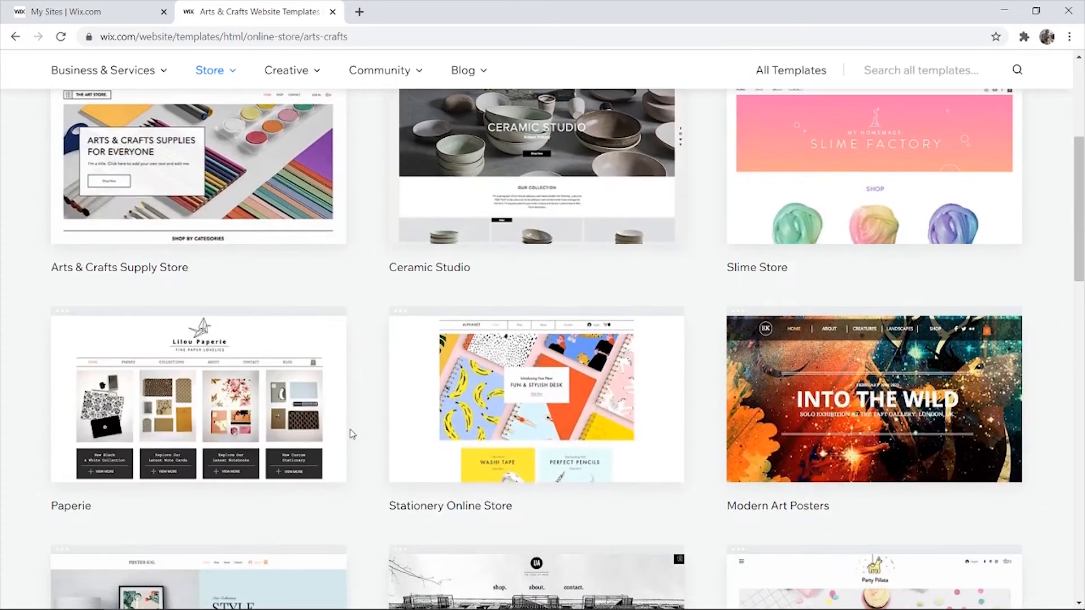
pyautogui.scroll(-4, 363, 412)
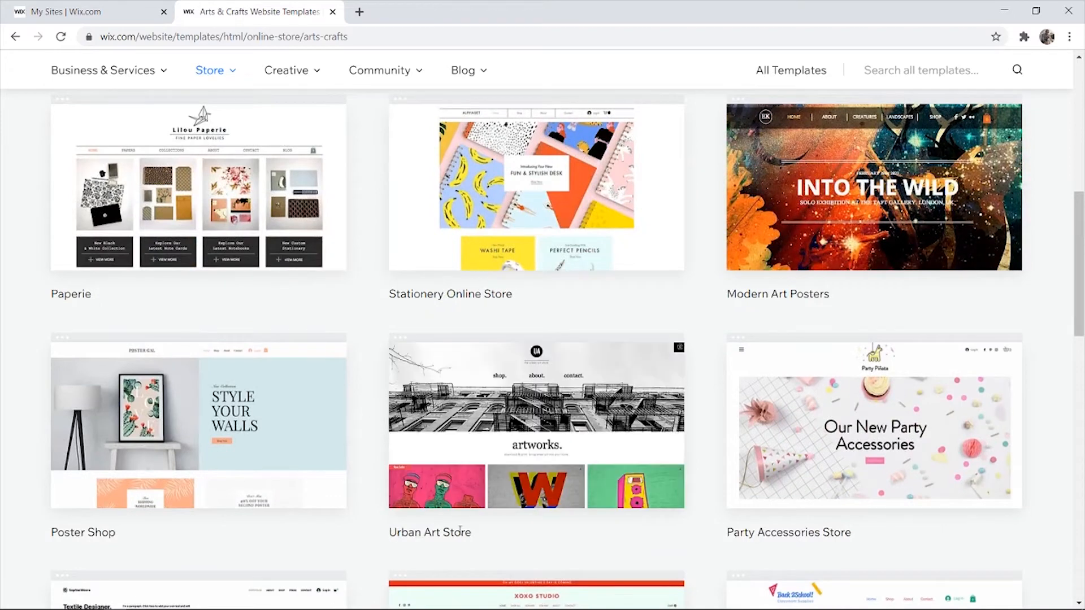
pyautogui.moveTo(496, 433)
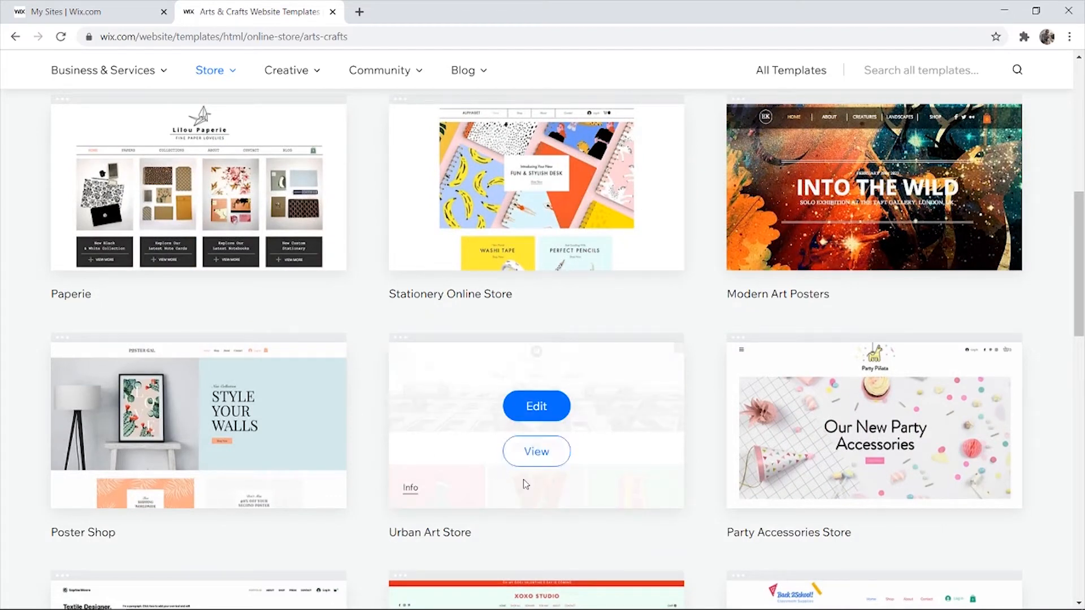
pyautogui.click(550, 410)
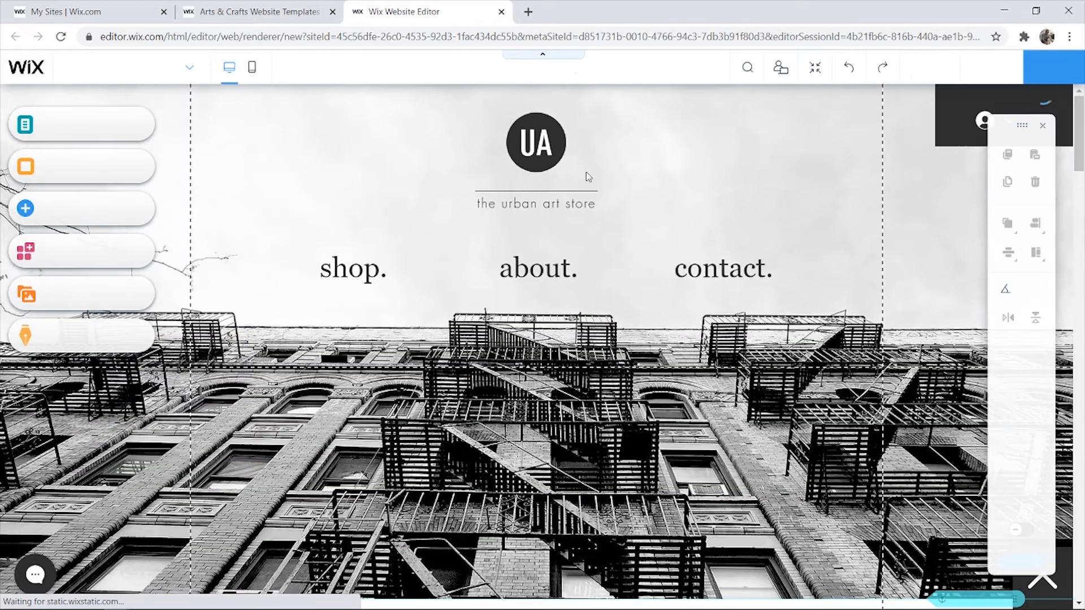
pyautogui.scroll(-5, 271, 232)
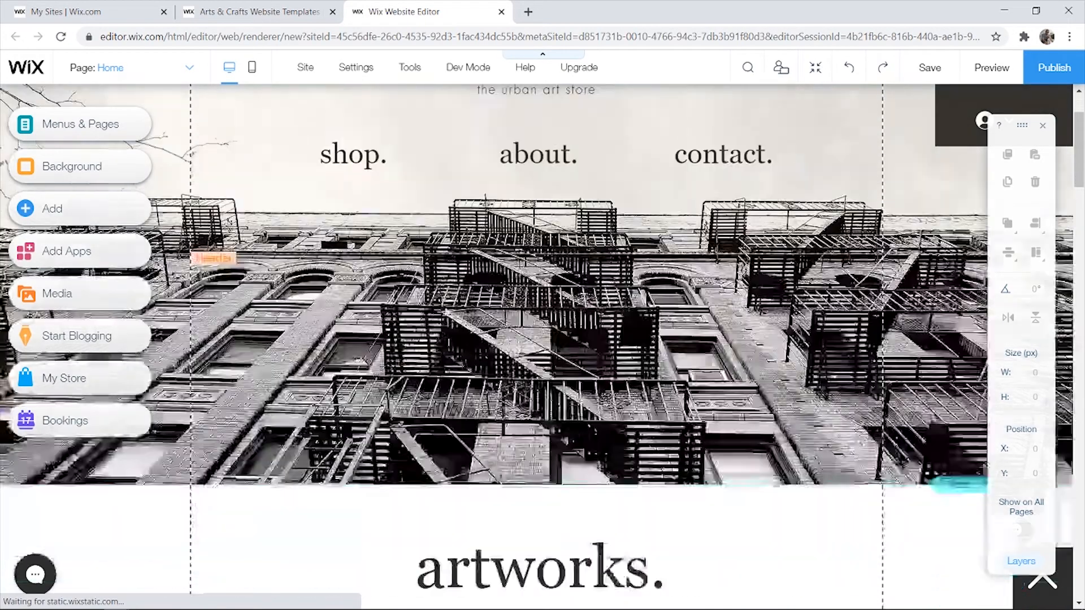
pyautogui.scroll(5, 494, 168)
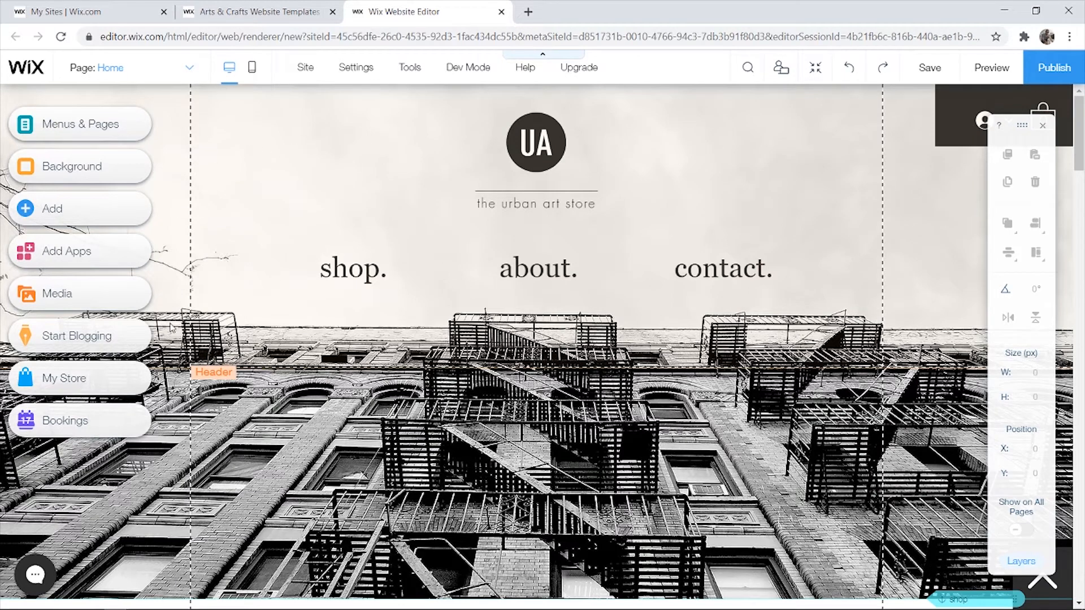
pyautogui.rightClick(847, 225)
pyautogui.click(797, 188)
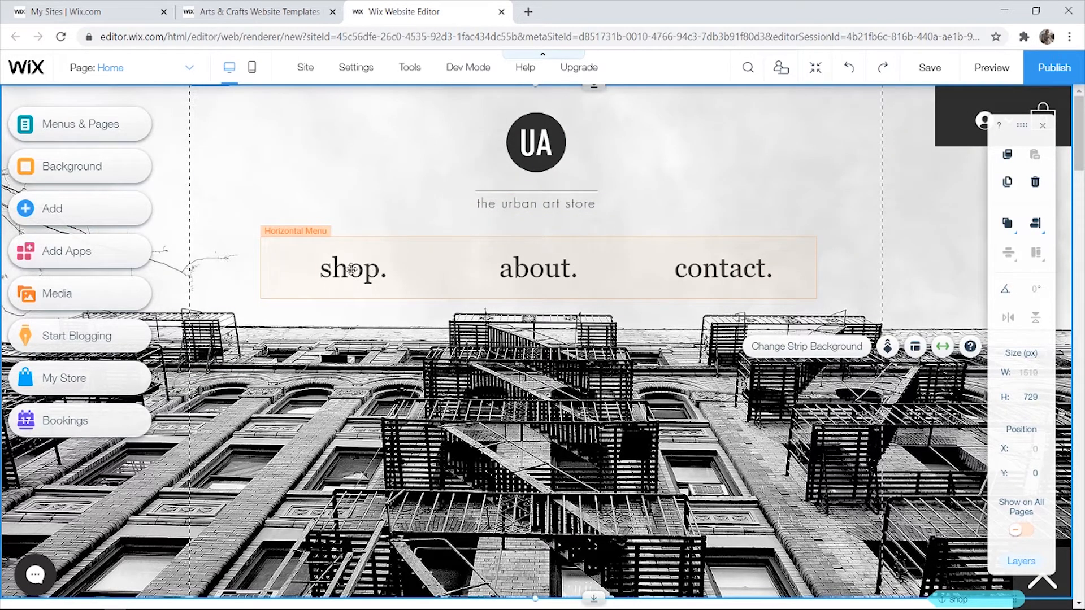
pyautogui.scroll(-10, 402, 288)
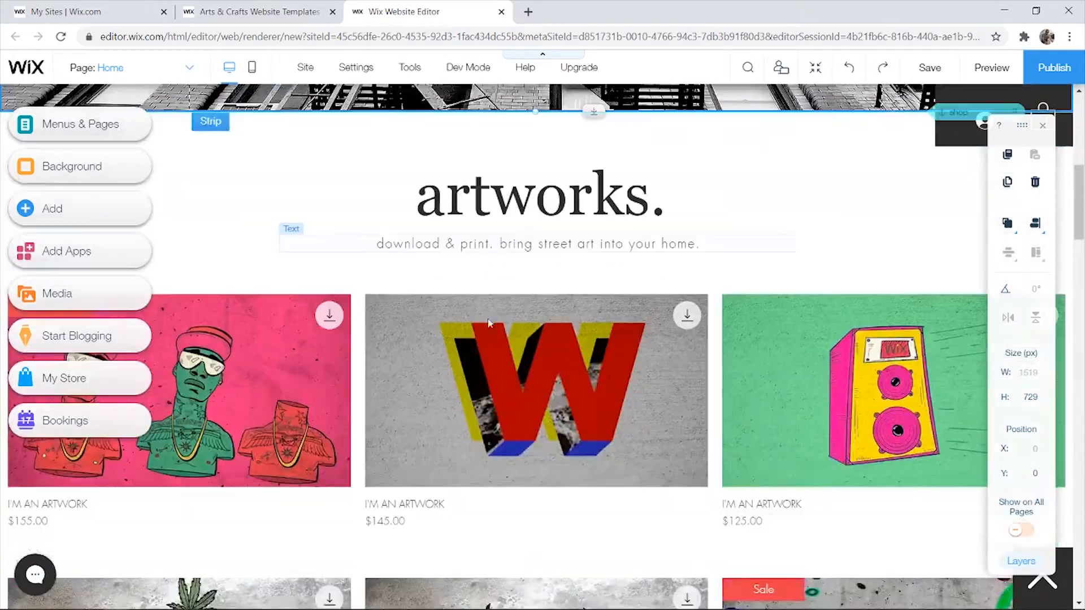
pyautogui.scroll(10, 482, 334)
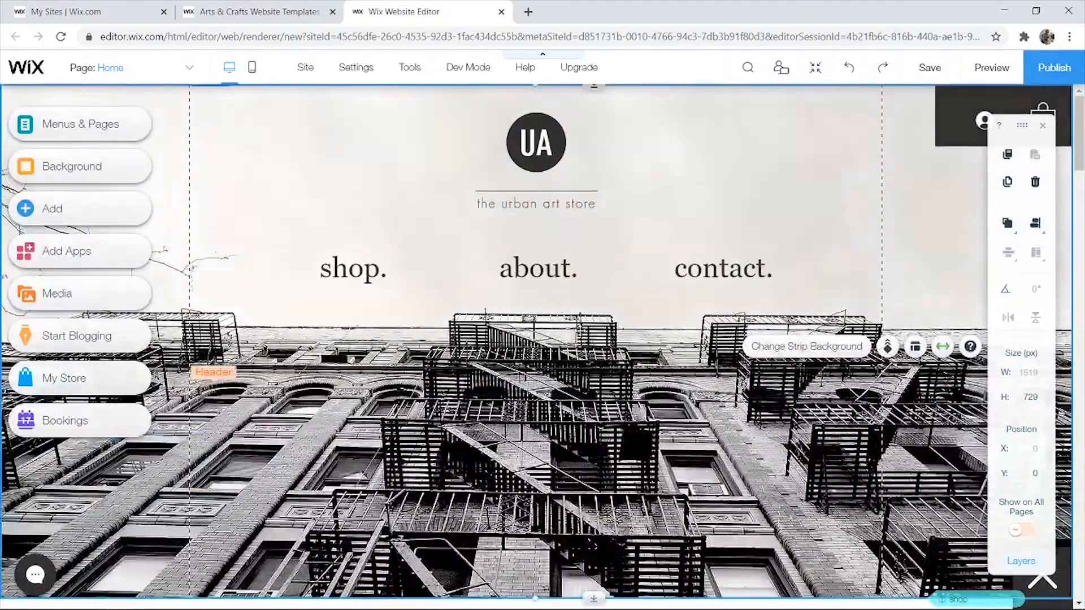
pyautogui.scroll(-13, 574, 349)
pyautogui.scroll(-10, 573, 349)
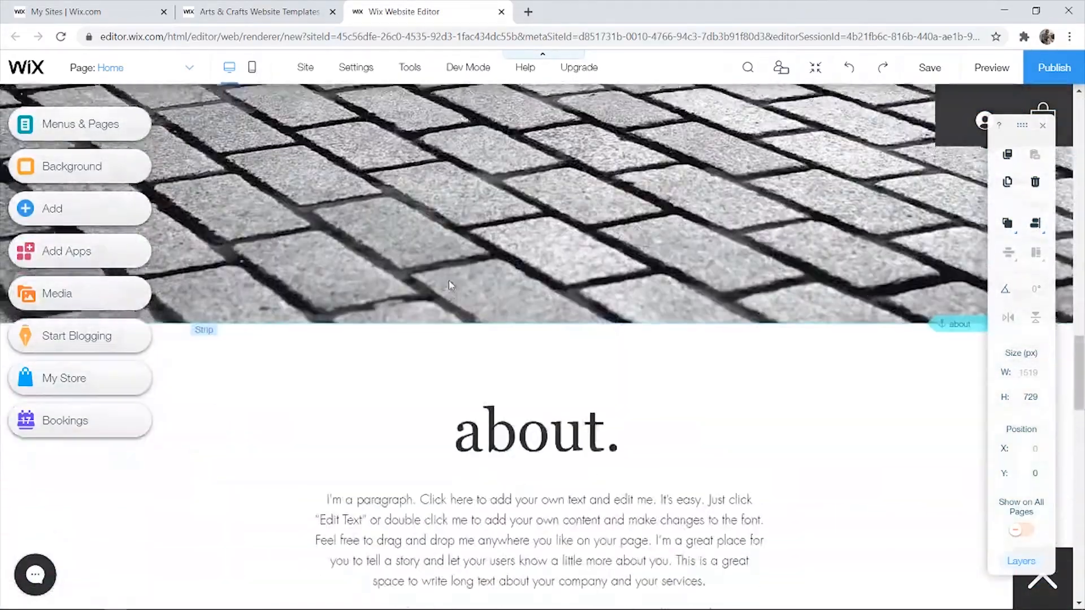
pyautogui.scroll(20, 520, 315)
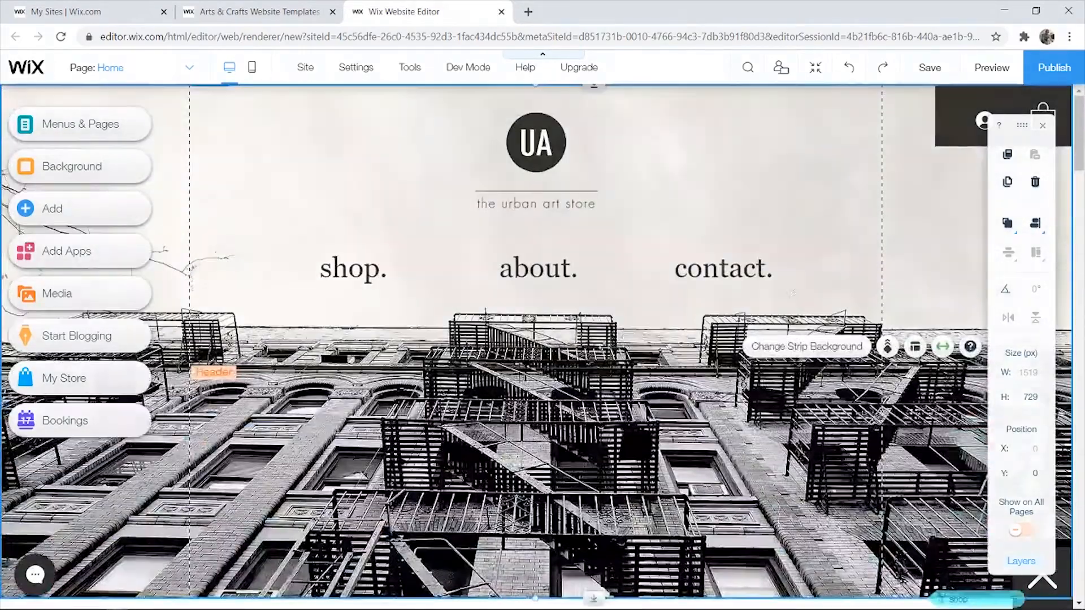
pyautogui.scroll(-20, 723, 276)
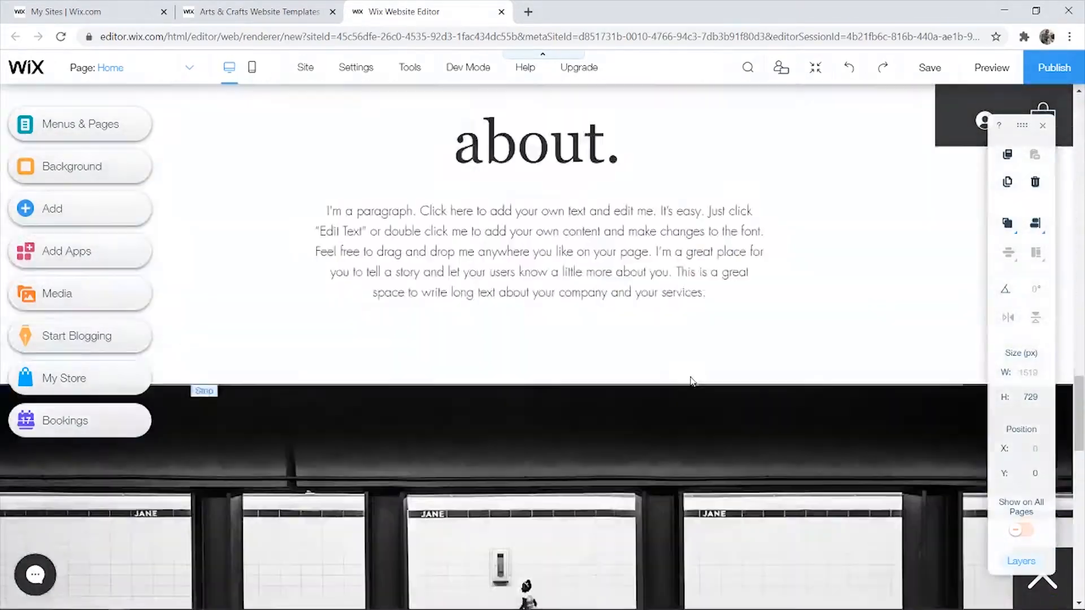
pyautogui.scroll(-8, 689, 382)
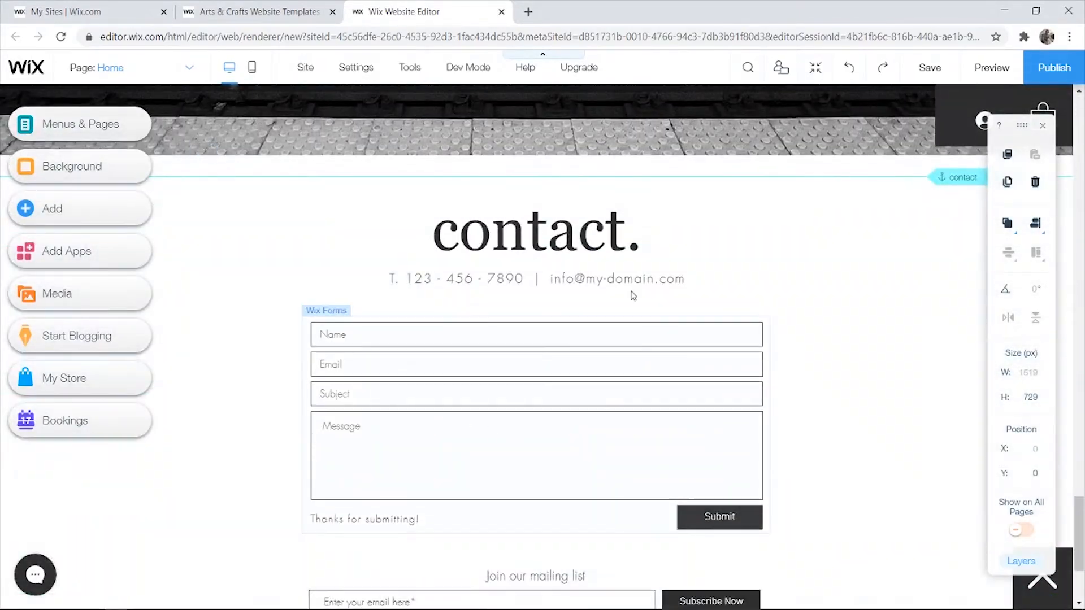
pyautogui.scroll(-3, 768, 361)
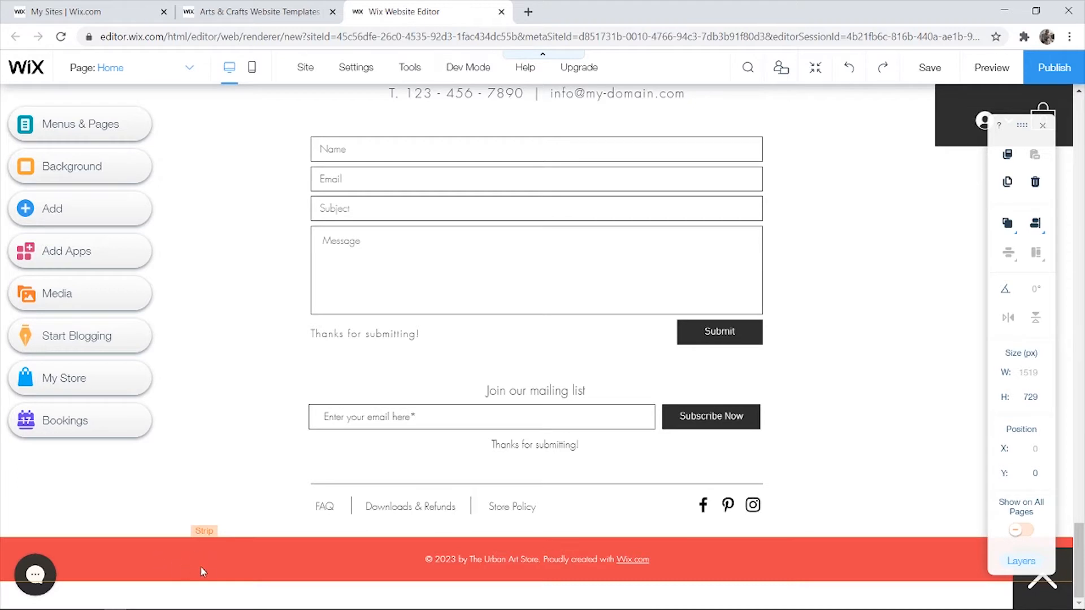
pyautogui.scroll(20, 350, 508)
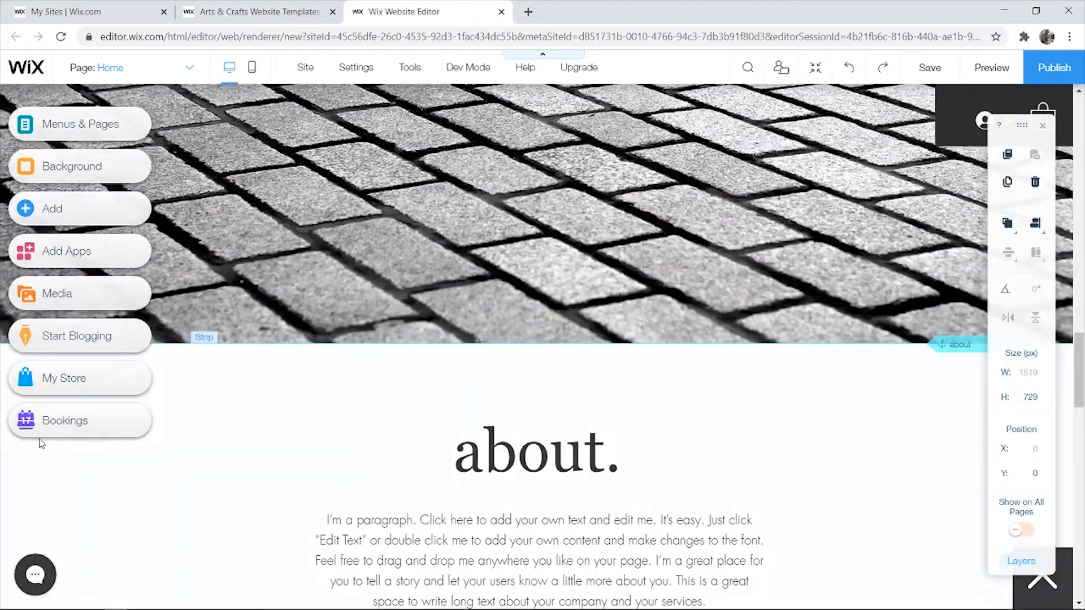
pyautogui.scroll(10, 41, 443)
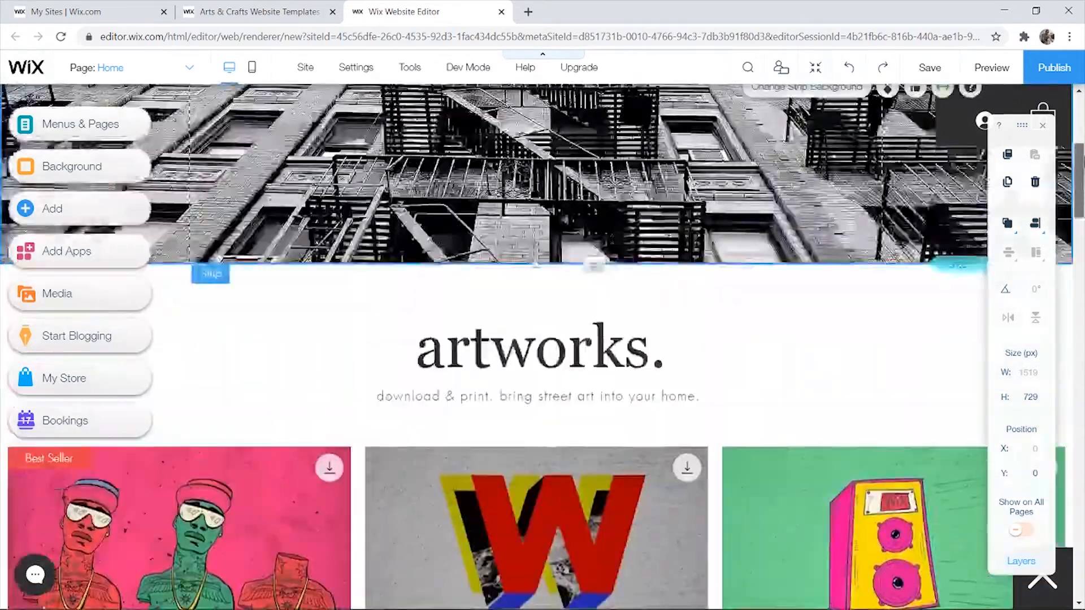
pyautogui.scroll(5, 567, 231)
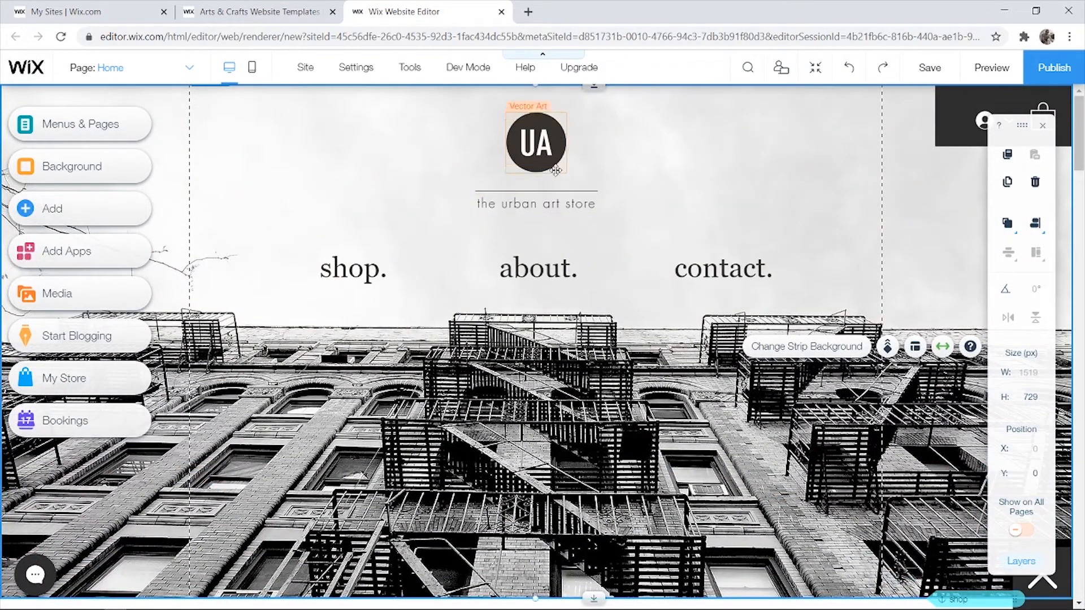
pyautogui.click(541, 148)
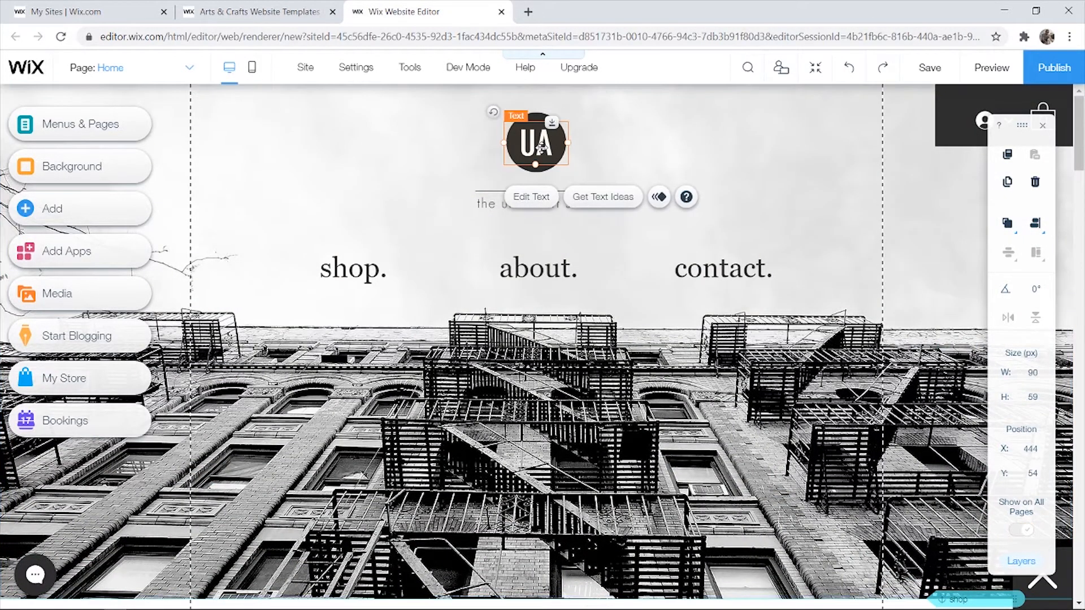
# - Delete the UA logo lettering and dark circle, and move the tagline into their place
pyautogui.press('Delete')
pyautogui.click(553, 153)
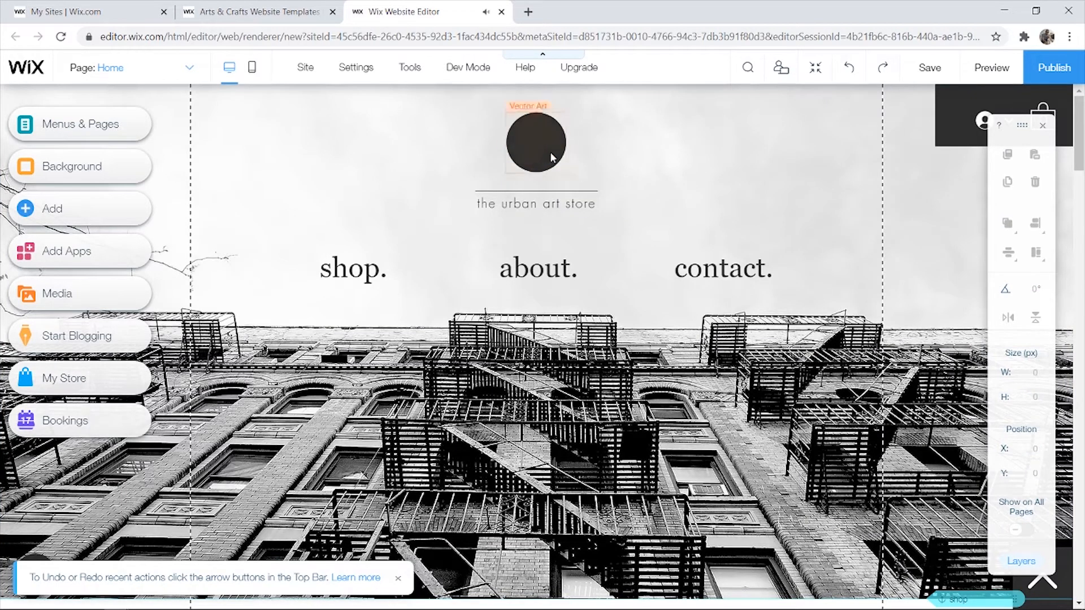
pyautogui.press('Delete')
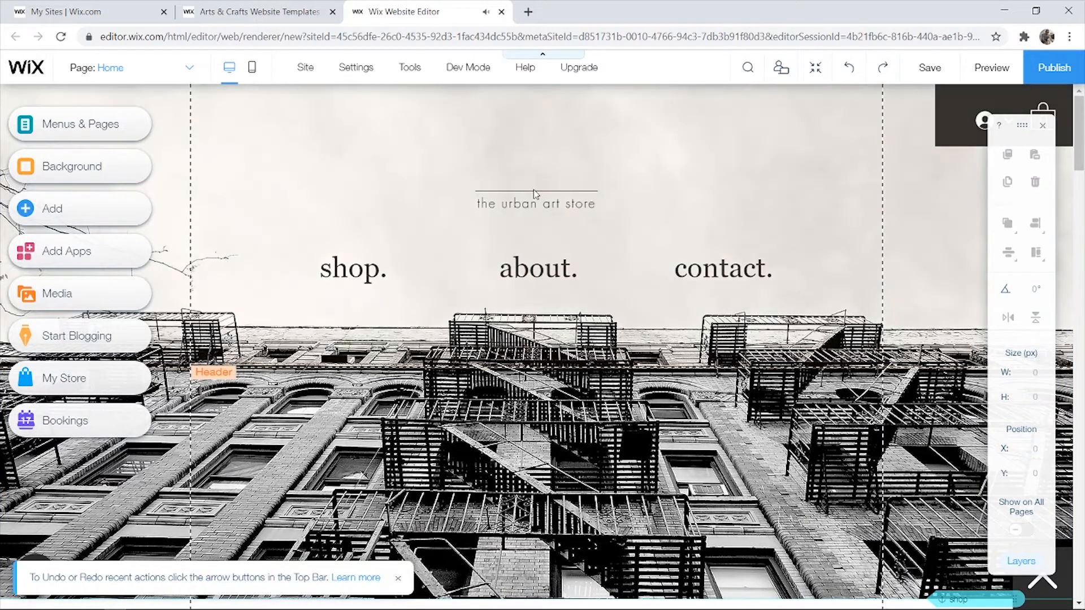
pyautogui.moveTo(534, 194)
pyautogui.mouseDown()
pyautogui.moveTo(509, 180)
pyautogui.moveTo(526, 179)
pyautogui.mouseUp()
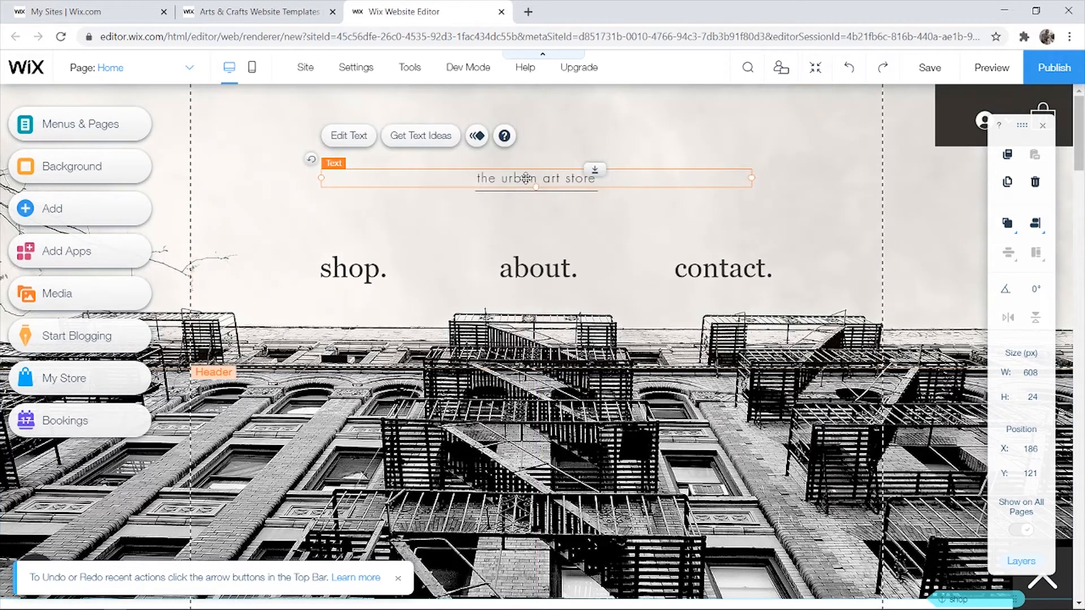
# - Retype the tagline as Bradley's Ars
pyautogui.doubleClick(526, 178)
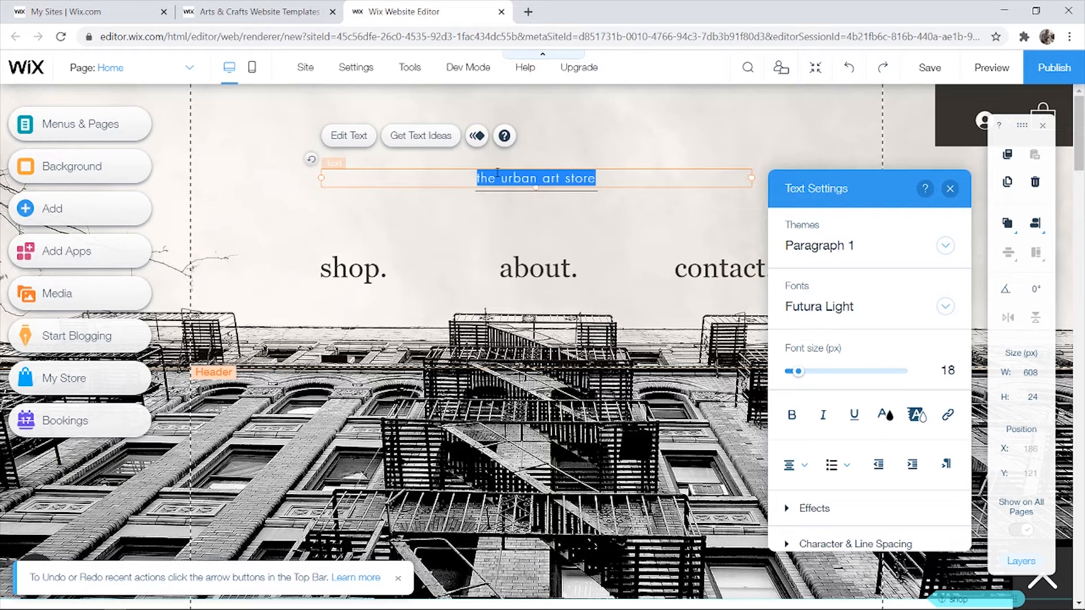
pyautogui.write('Bradley')
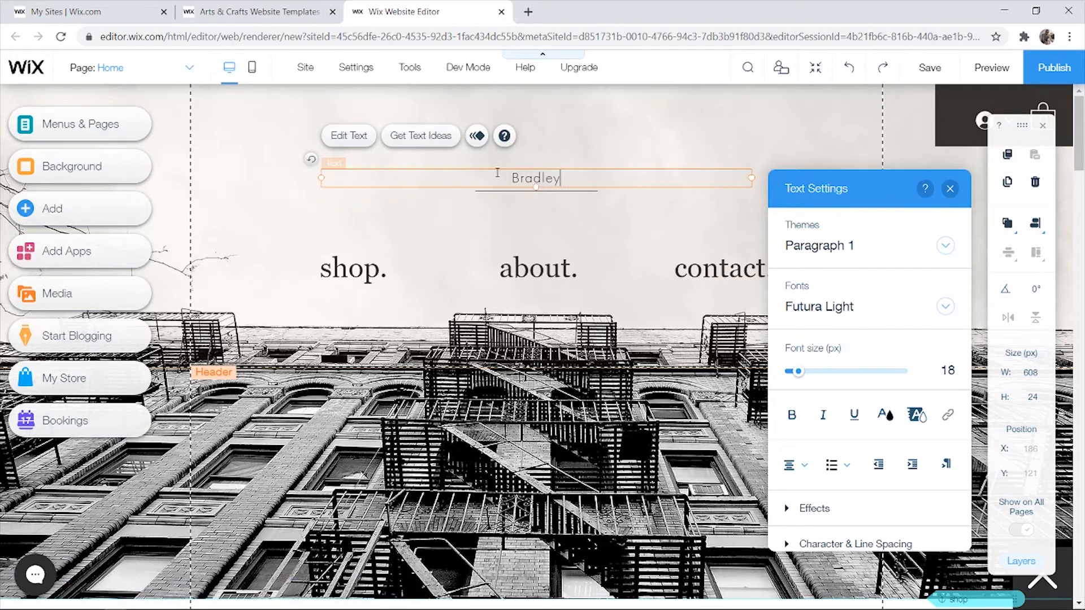
pyautogui.write('s Ars')
pyautogui.write("'")
pyautogui.click(626, 149)
pyautogui.click(511, 176)
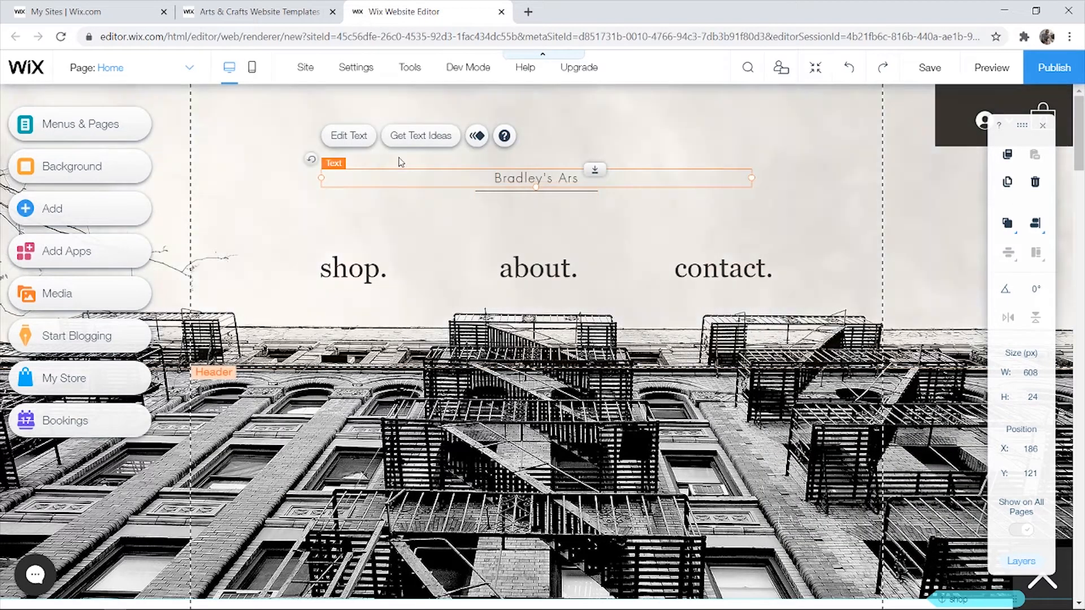
pyautogui.doubleClick(557, 179)
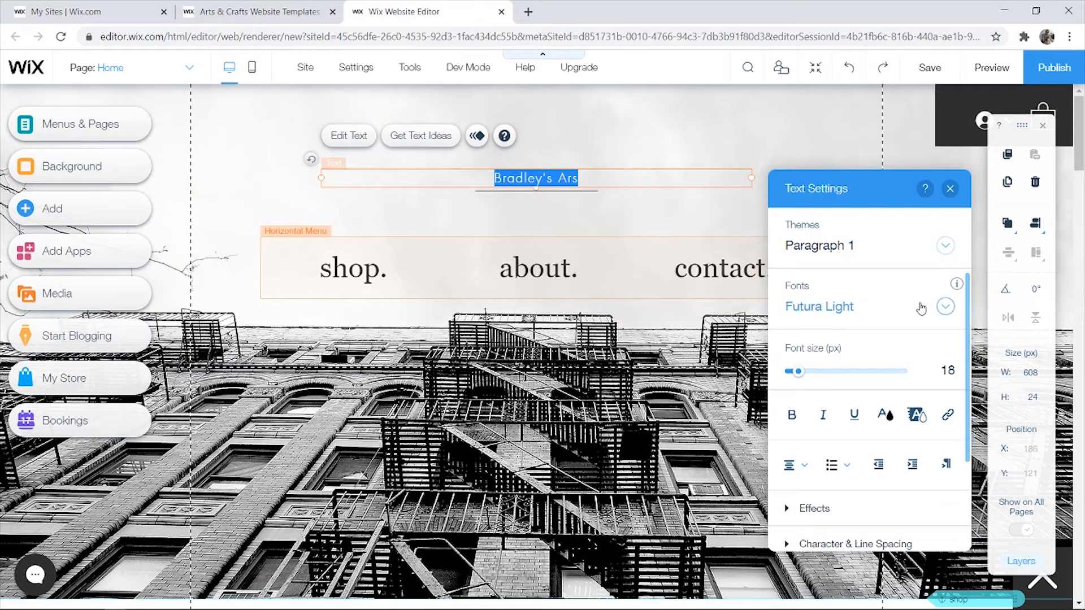
# - Set the heading font to Lulo Clean, after briefly trying Jockey One
pyautogui.click(937, 308)
pyautogui.scroll(-3, 900, 404)
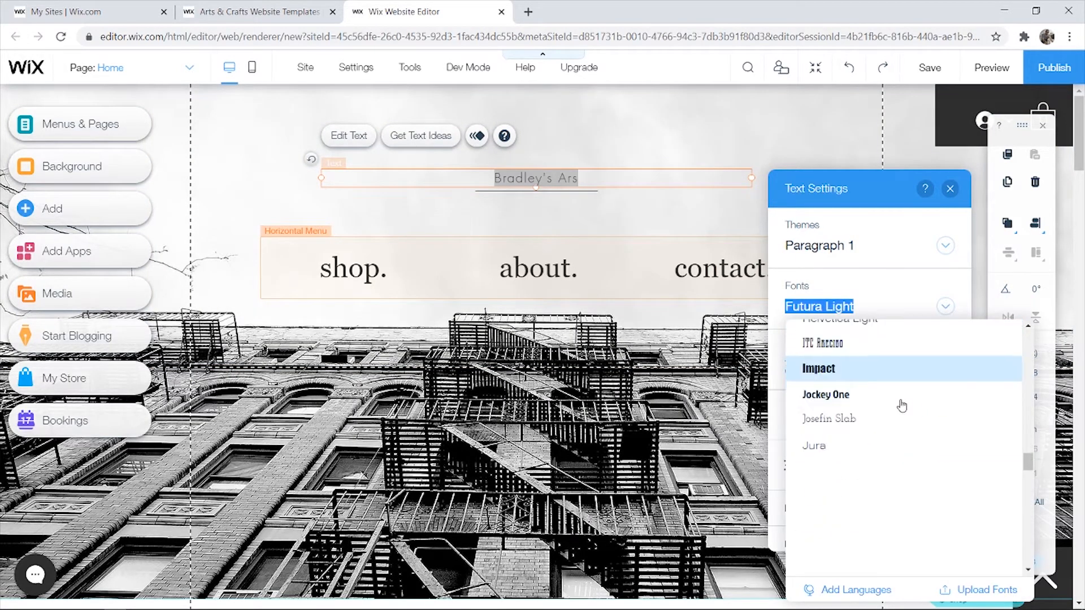
pyautogui.click(853, 396)
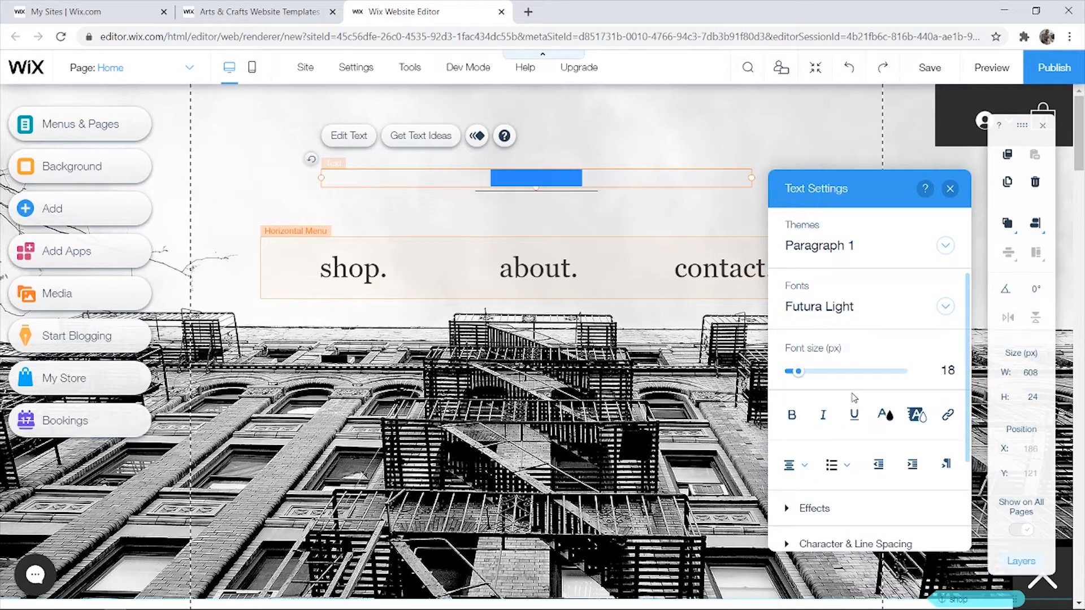
pyautogui.click(879, 310)
pyautogui.scroll(-5, 874, 474)
pyautogui.click(860, 476)
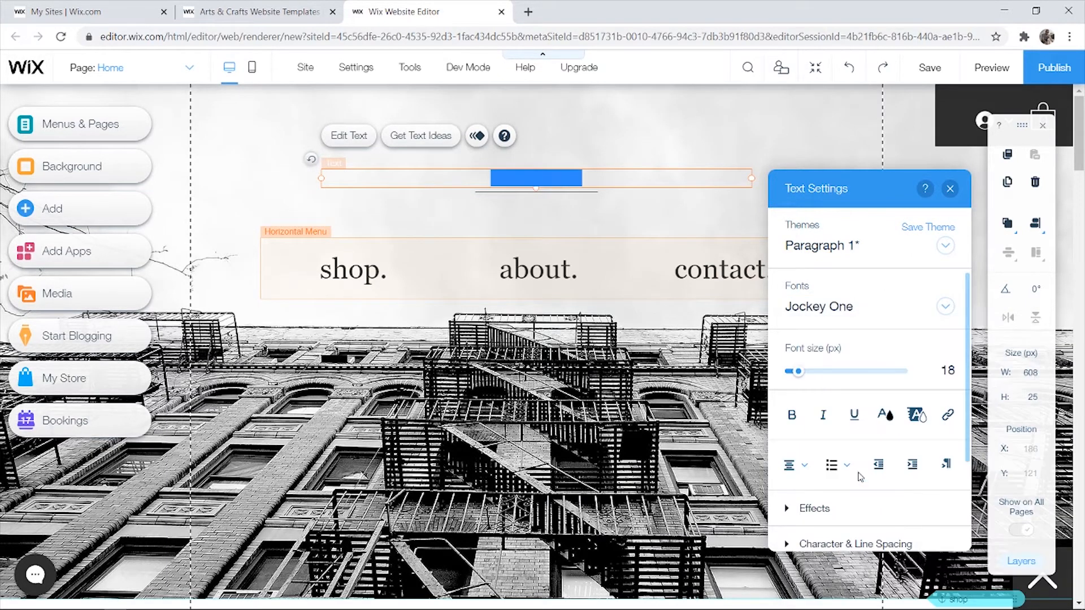
pyautogui.click(591, 193)
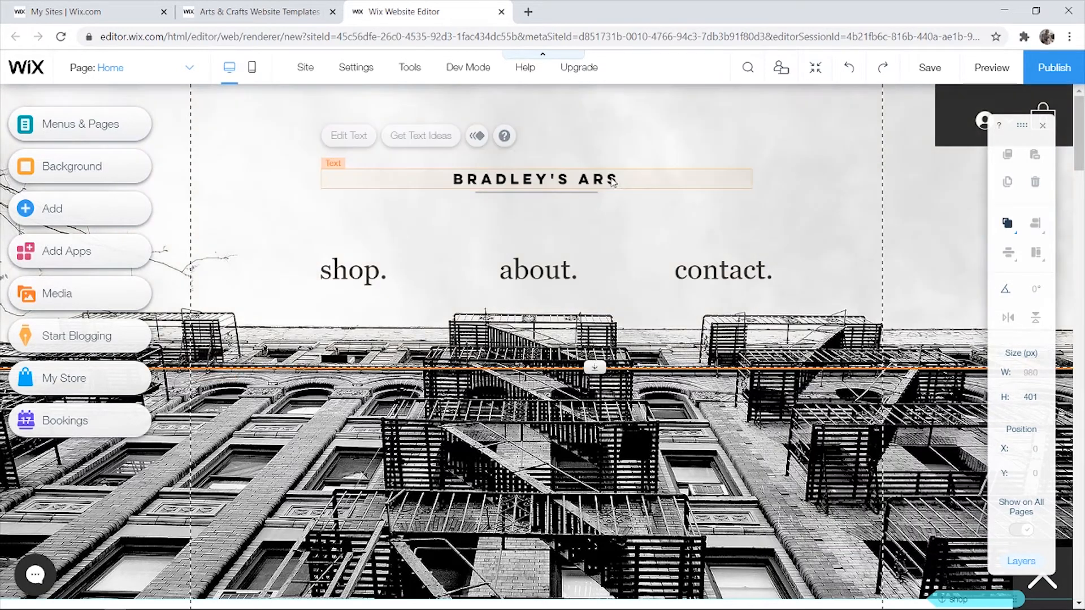
# - Correct the heading to BRADLEY'S ART and enlarge it to font size 33
pyautogui.doubleClick(610, 181)
pyautogui.click(610, 180)
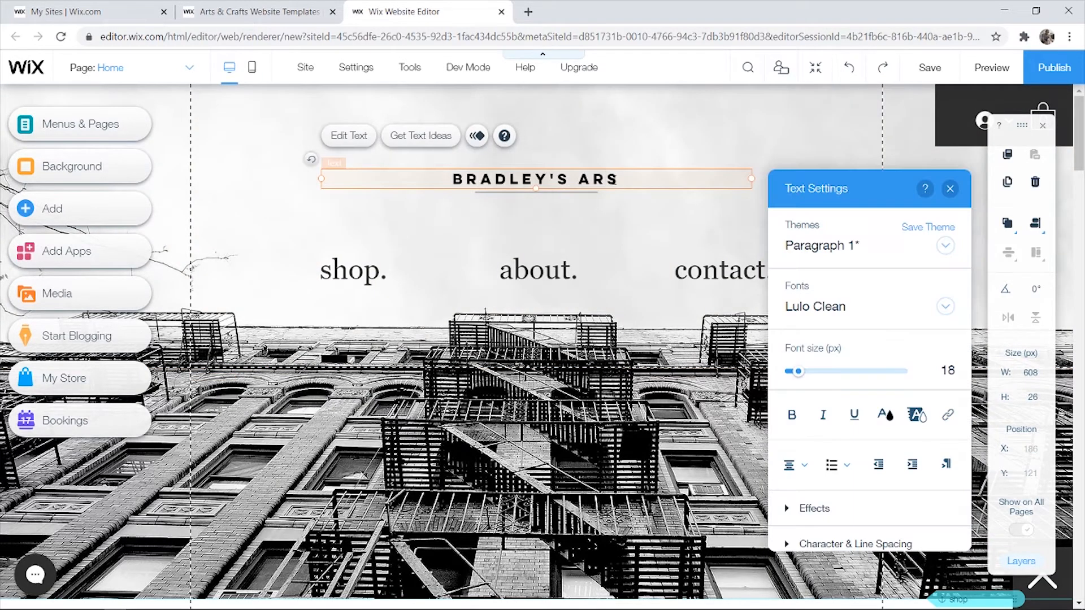
pyautogui.press('BackSpace')
pyautogui.write('T')
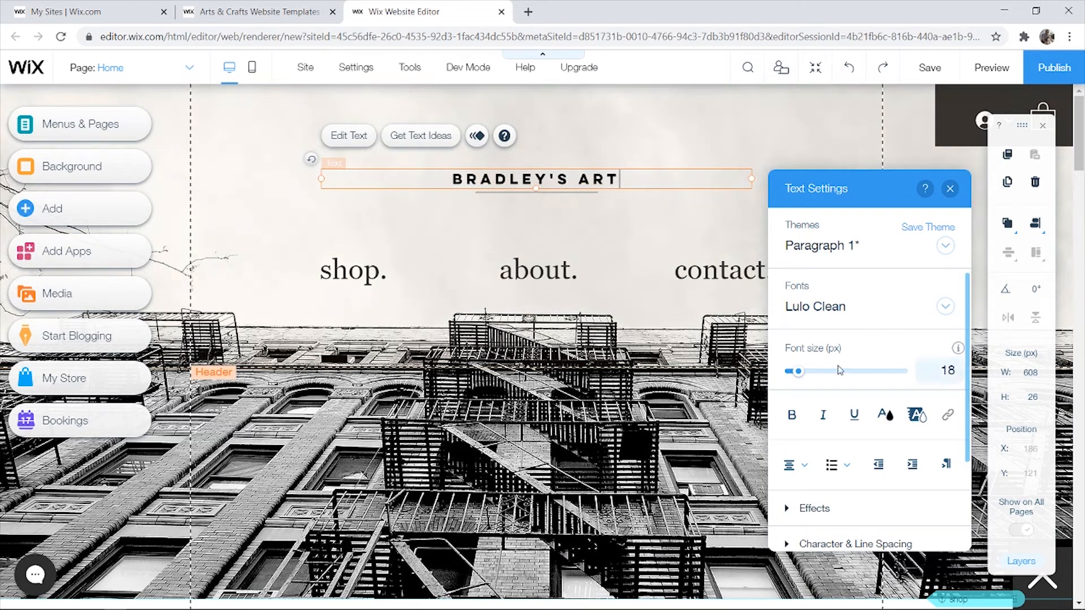
pyautogui.moveTo(802, 371); pyautogui.dragTo(825, 371)
pyautogui.moveTo(640, 175); pyautogui.dragTo(449, 178)
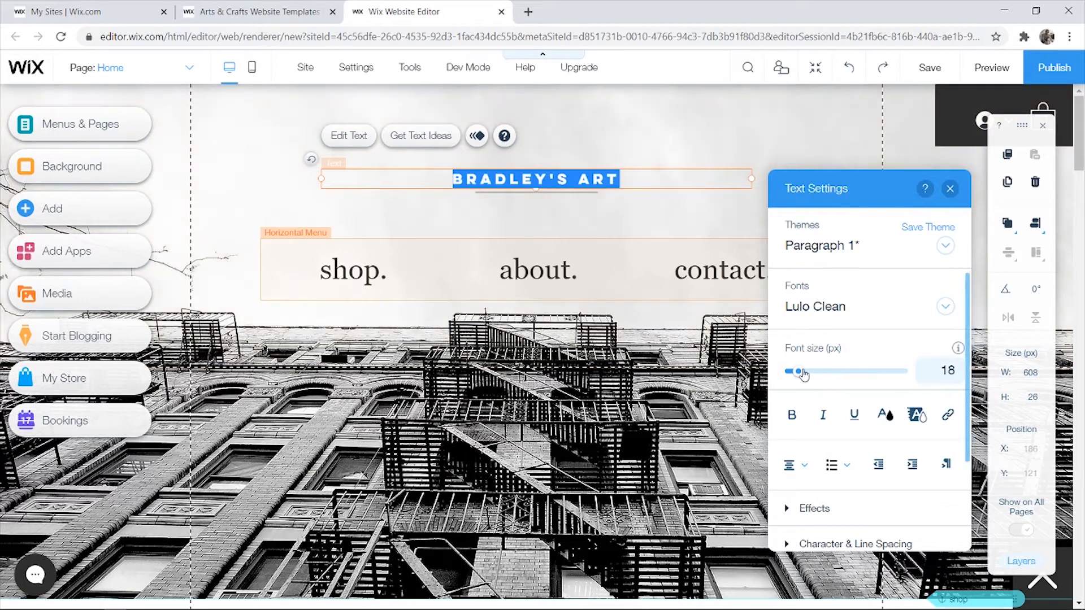
pyautogui.moveTo(802, 371); pyautogui.dragTo(809, 373)
# - Try widening the line beneath BRADLEY'S ART, then delete it
pyautogui.click(603, 144)
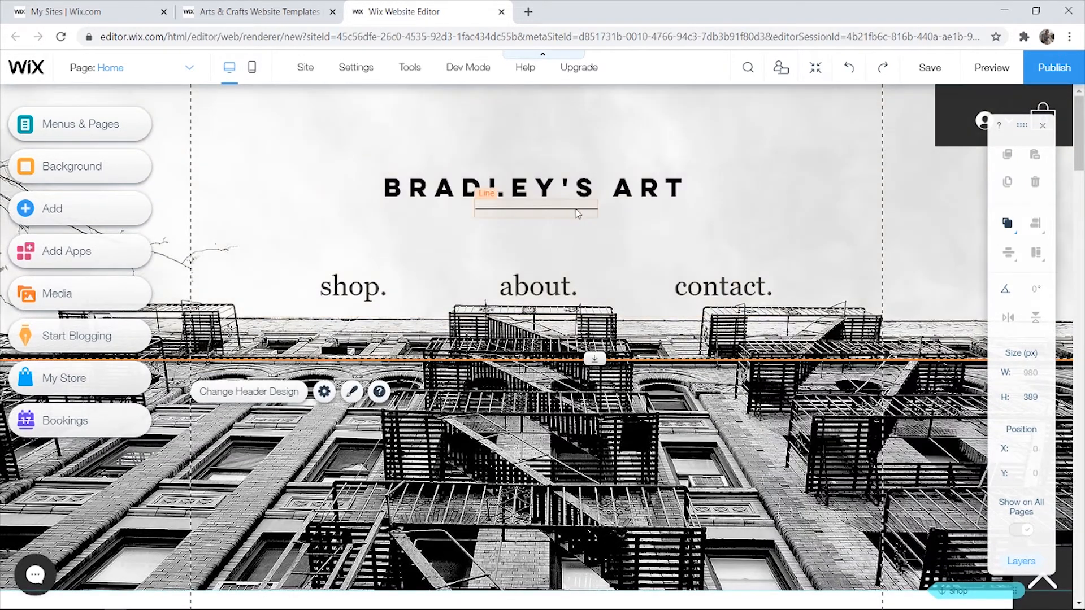
pyautogui.click(583, 211)
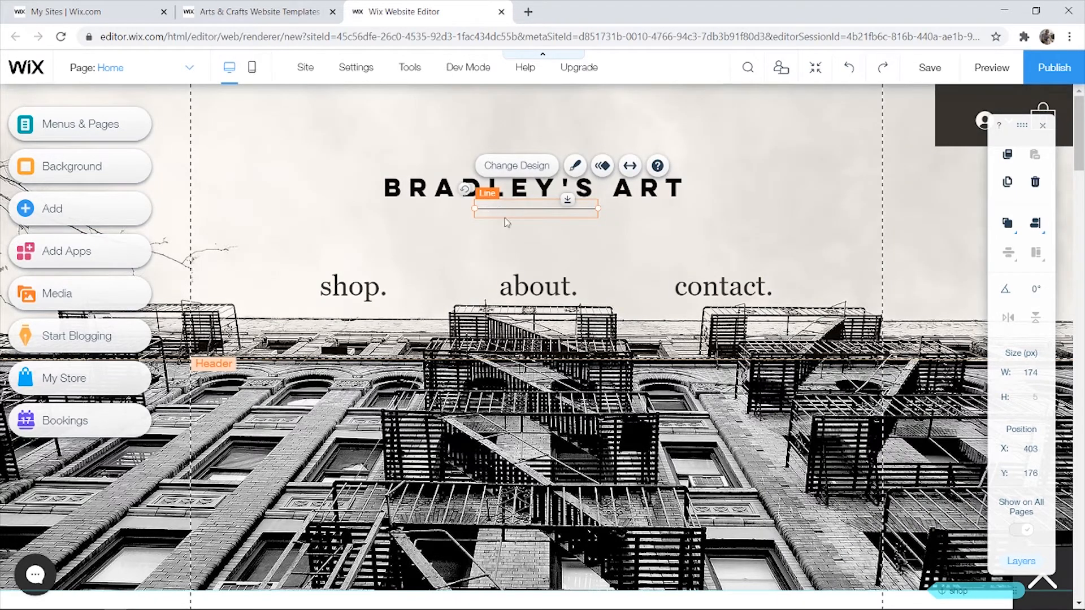
pyautogui.moveTo(459, 207); pyautogui.dragTo(369, 208)
pyautogui.moveTo(632, 208); pyautogui.dragTo(684, 209)
pyautogui.click(745, 167)
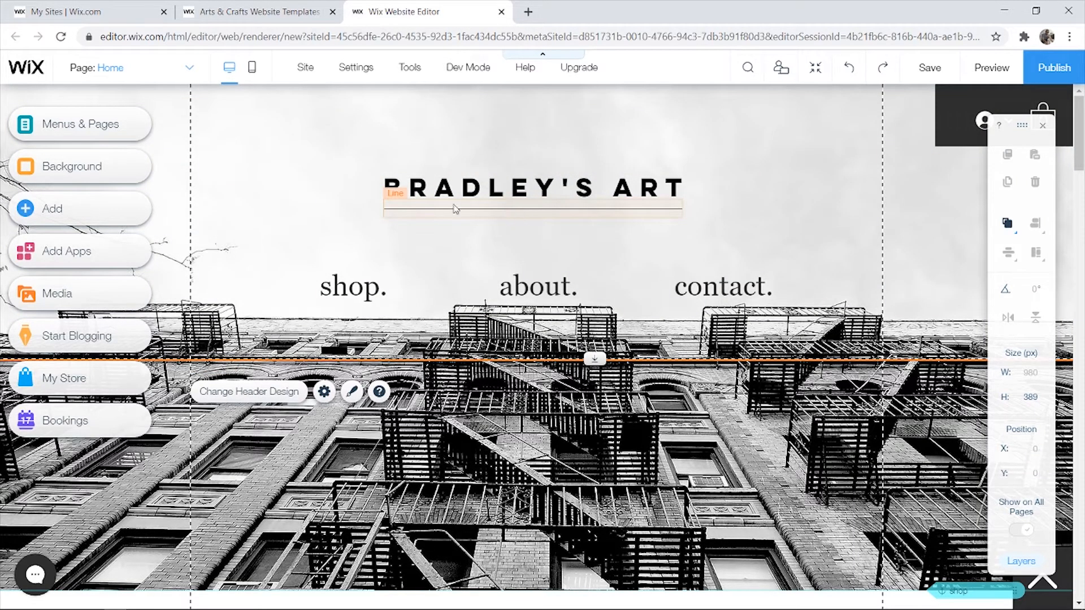
pyautogui.click(459, 175)
pyautogui.click(455, 213)
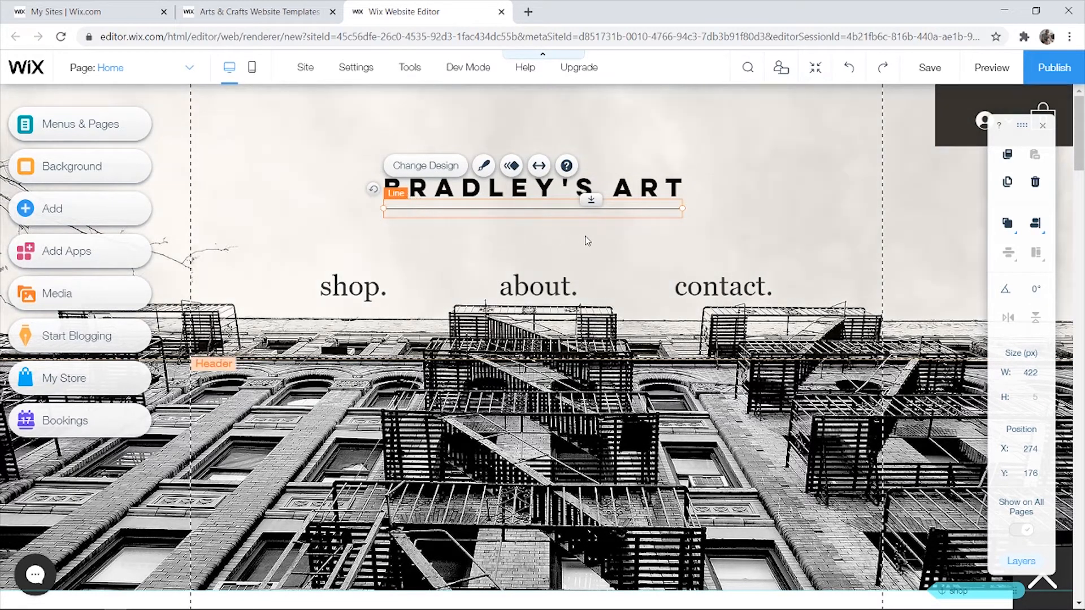
pyautogui.press('Delete')
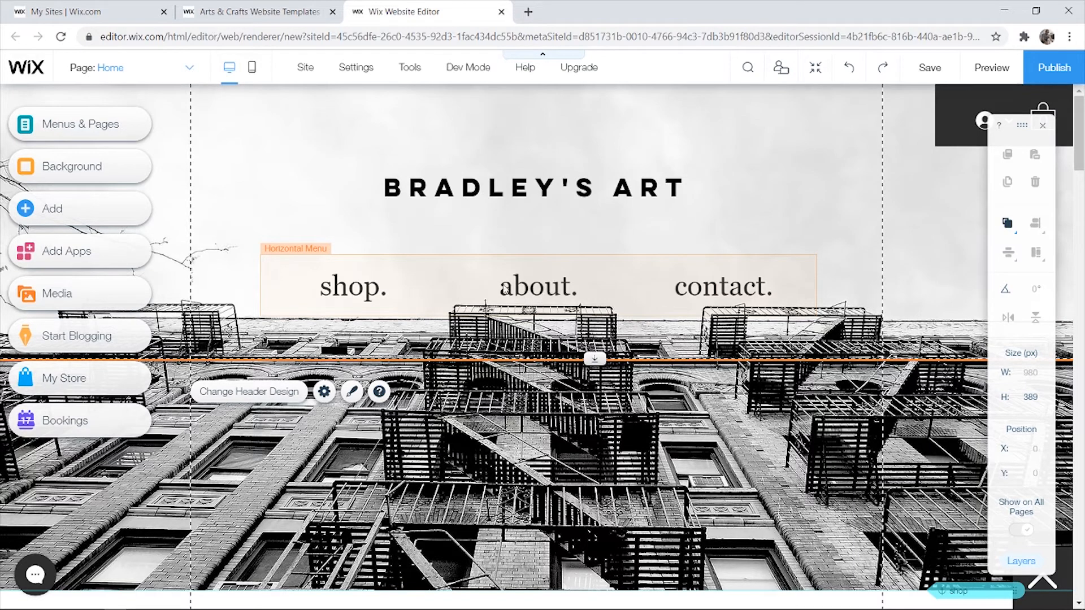
# - Rename the about menu link to Test in the Site Menu page list
pyautogui.click(535, 287)
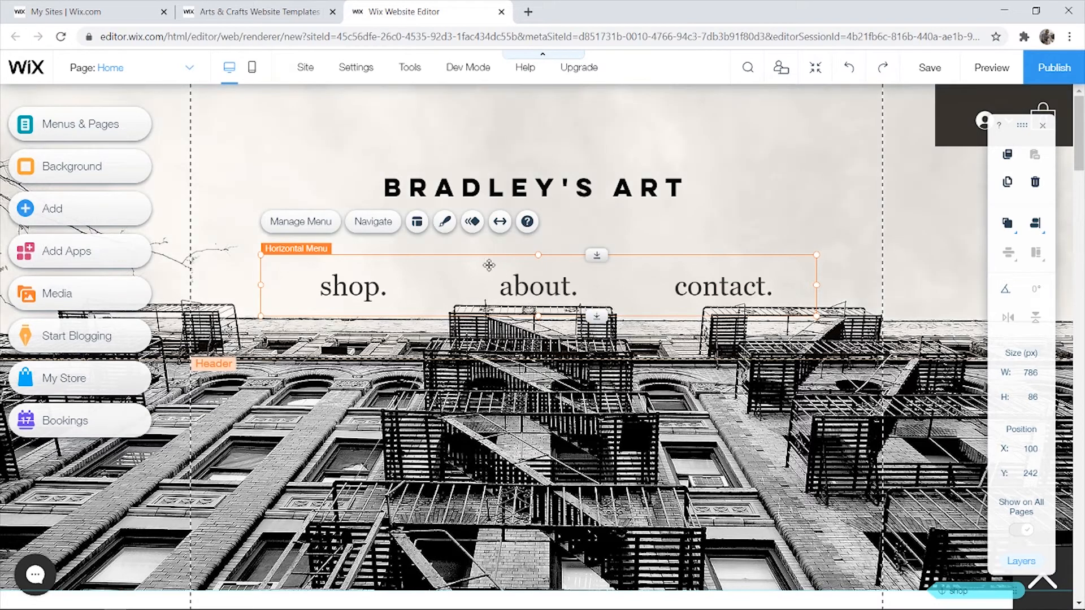
pyautogui.click(311, 222)
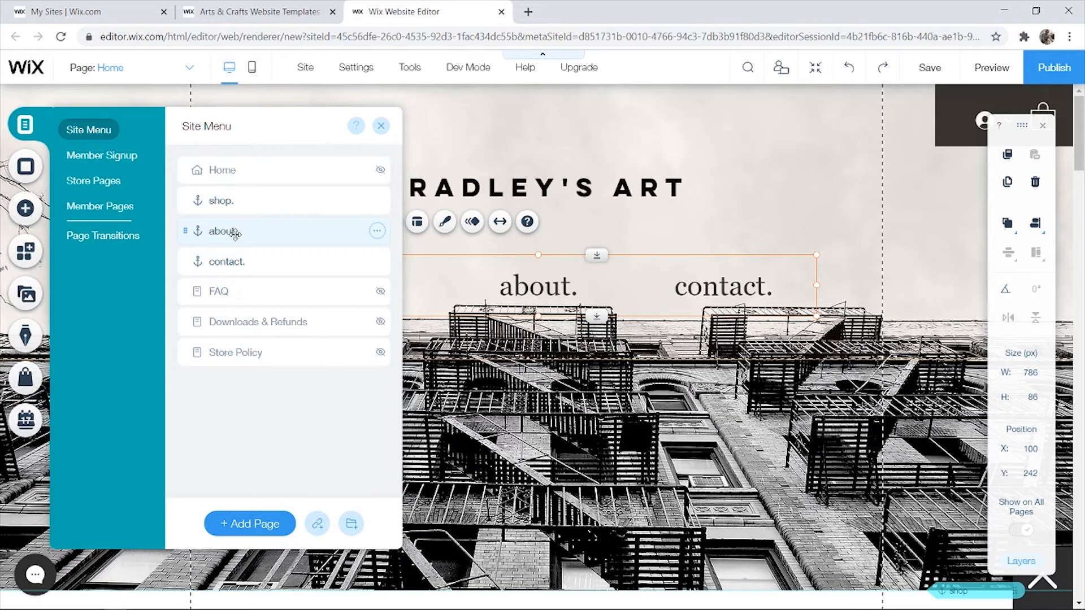
pyautogui.click(377, 230)
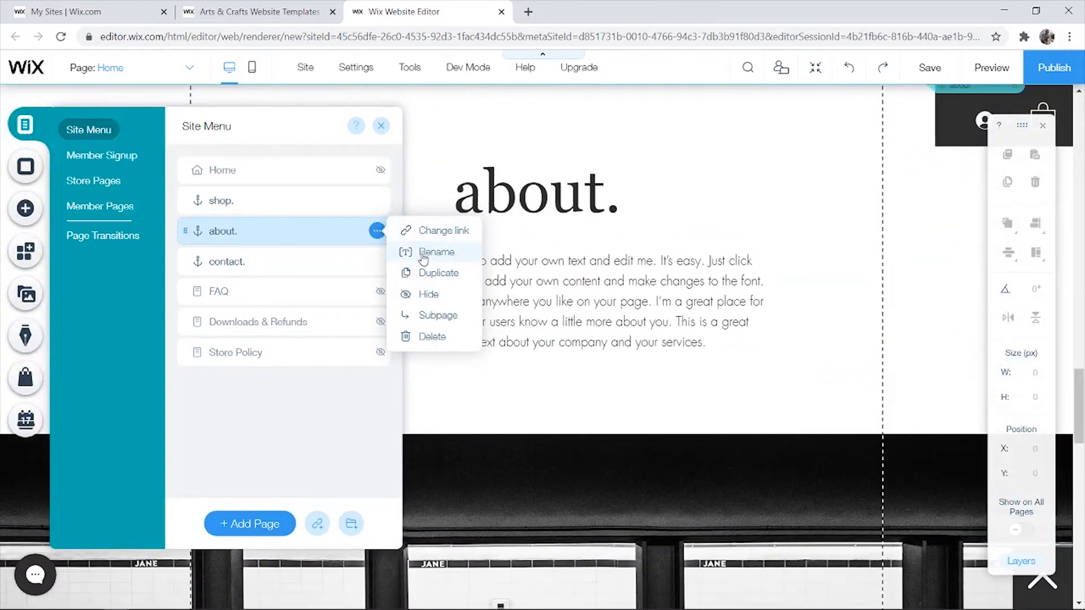
pyautogui.click(430, 251)
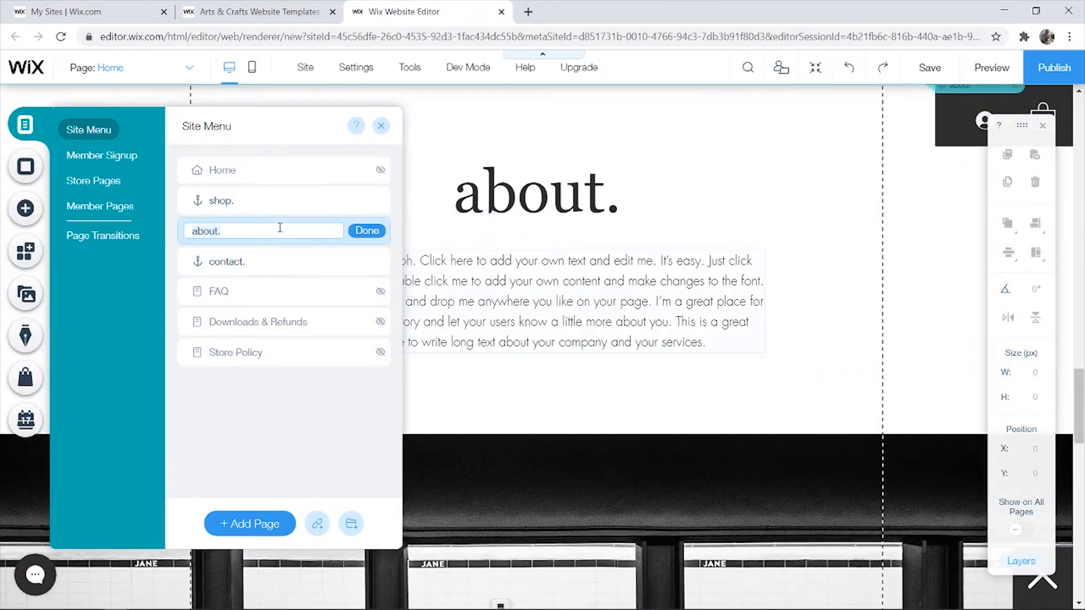
pyautogui.write('TES')
pyautogui.click(356, 232)
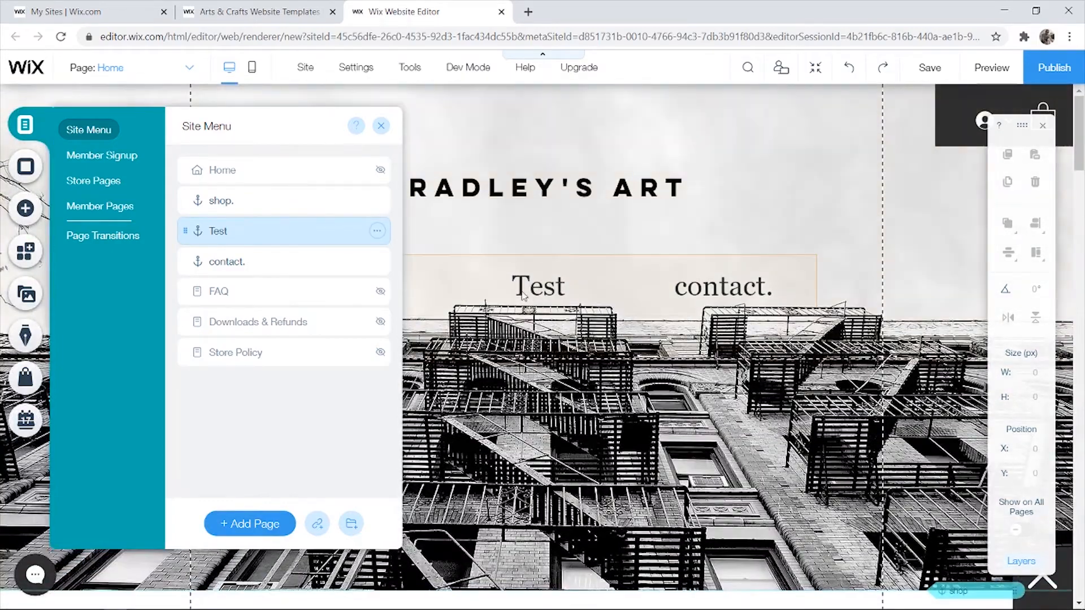
pyautogui.click(376, 128)
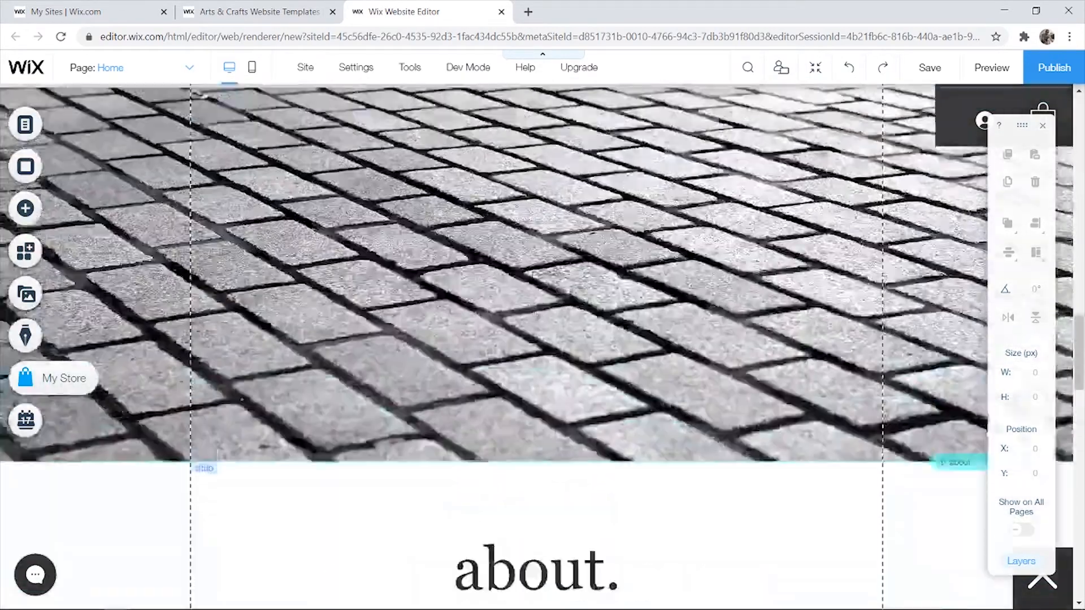
# - Replace the about section's large about. heading text with Test
pyautogui.scroll(10, 548, 287)
pyautogui.scroll(-20, 508, 274)
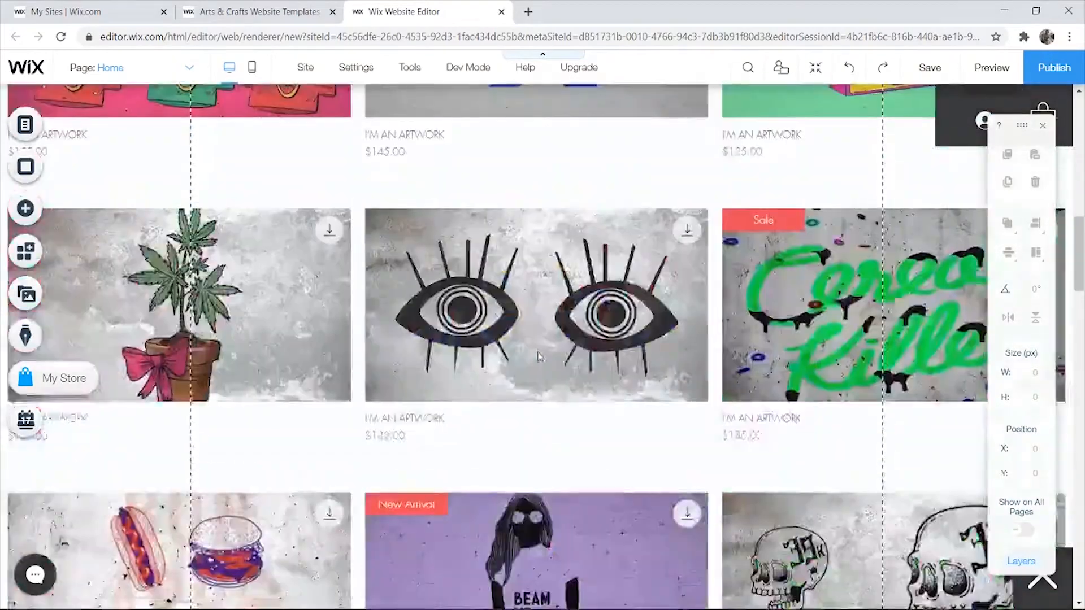
pyautogui.scroll(-10, 534, 318)
pyautogui.scroll(5, 581, 307)
pyautogui.click(605, 275)
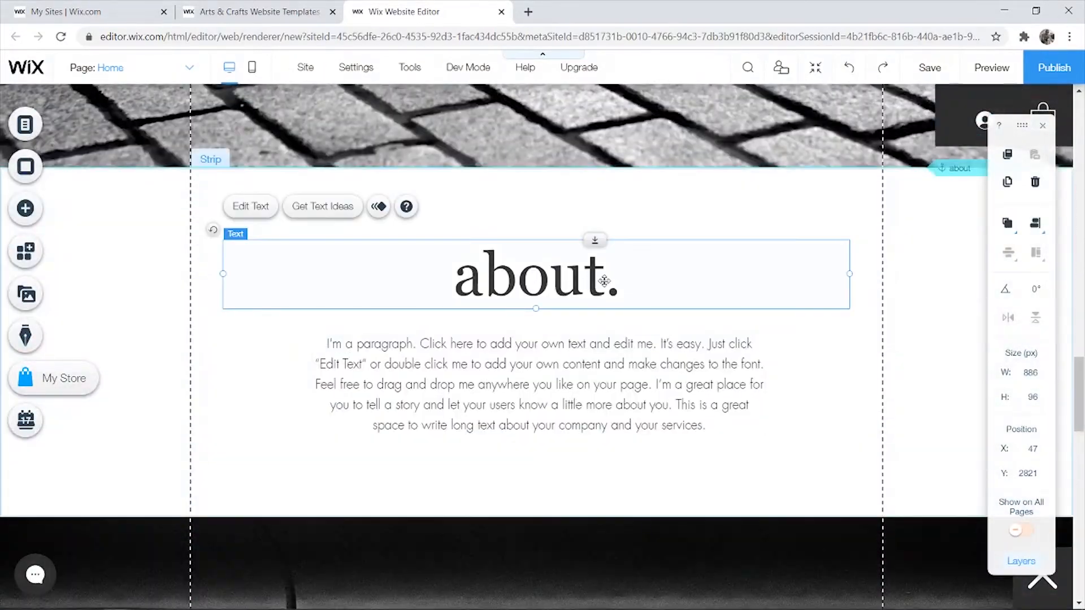
pyautogui.click(609, 281)
pyautogui.moveTo(608, 281); pyautogui.dragTo(353, 276)
pyautogui.write('Test')
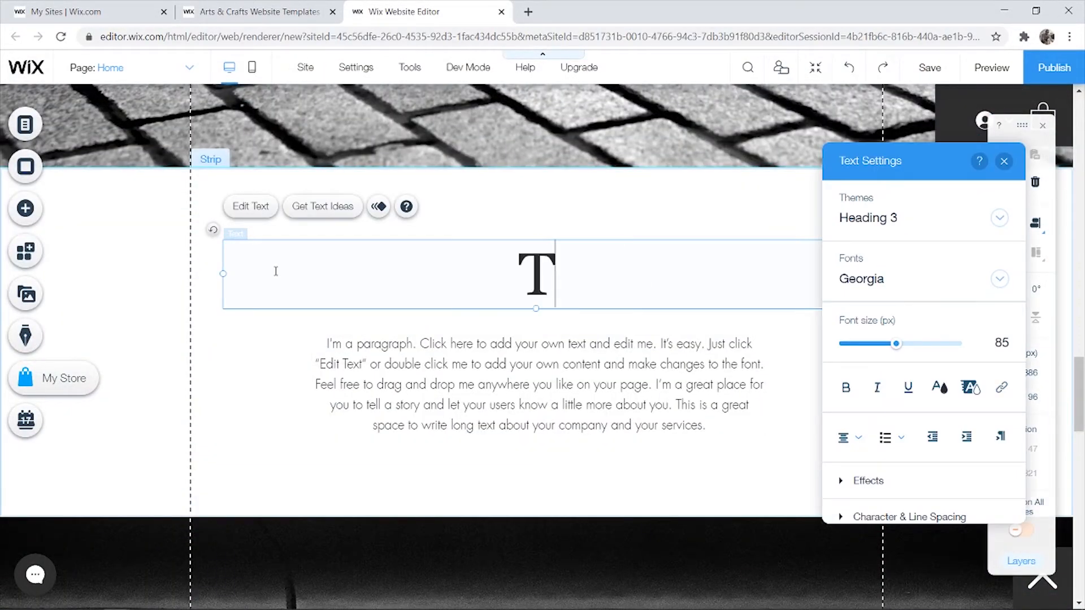
pyautogui.click(482, 239)
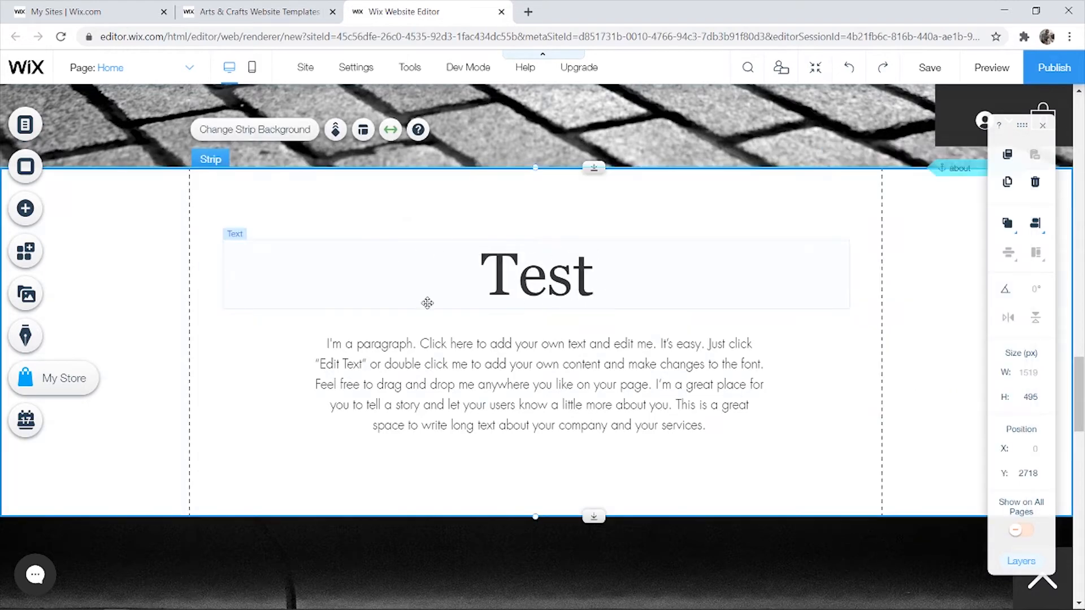
pyautogui.scroll(20, 554, 296)
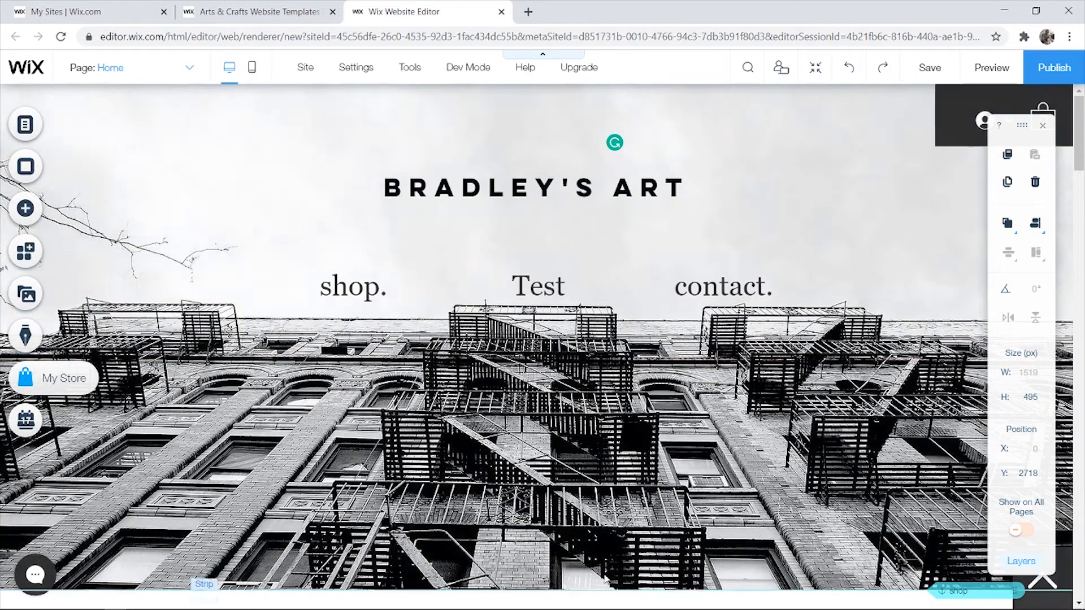
# - Select the header's background strip and bring up its Change Strip Background settings
pyautogui.click(632, 370)
pyautogui.click(898, 310)
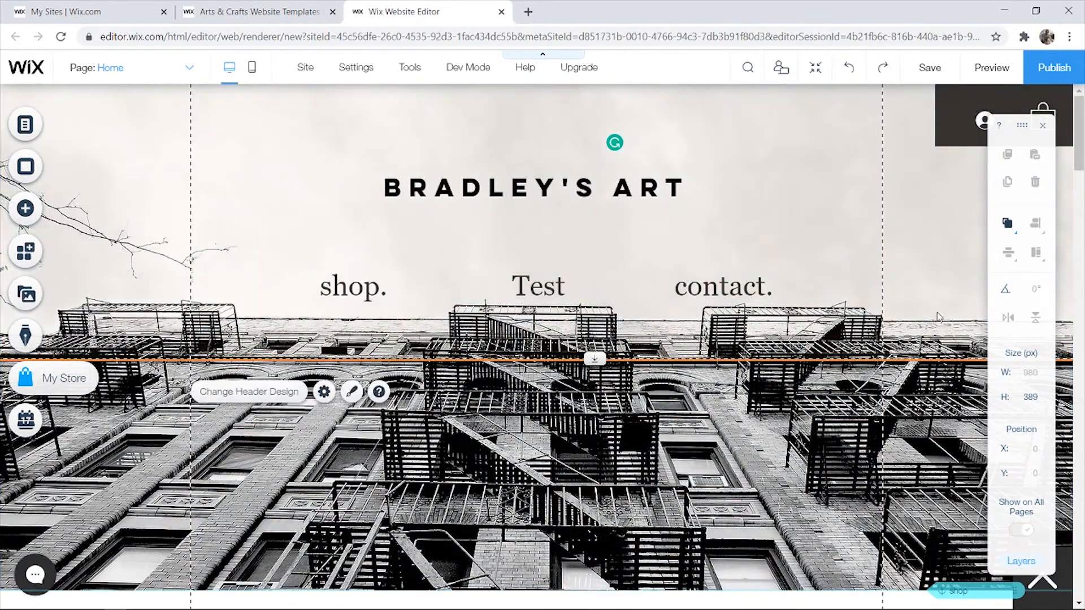
pyautogui.click(751, 281)
pyautogui.click(245, 122)
pyautogui.click(226, 118)
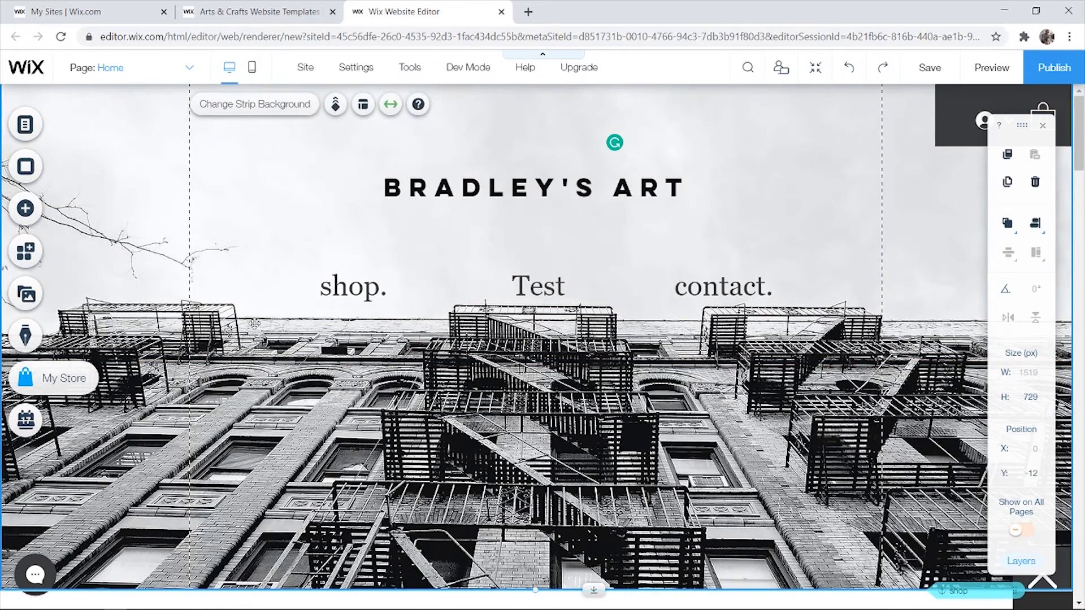
pyautogui.click(250, 107)
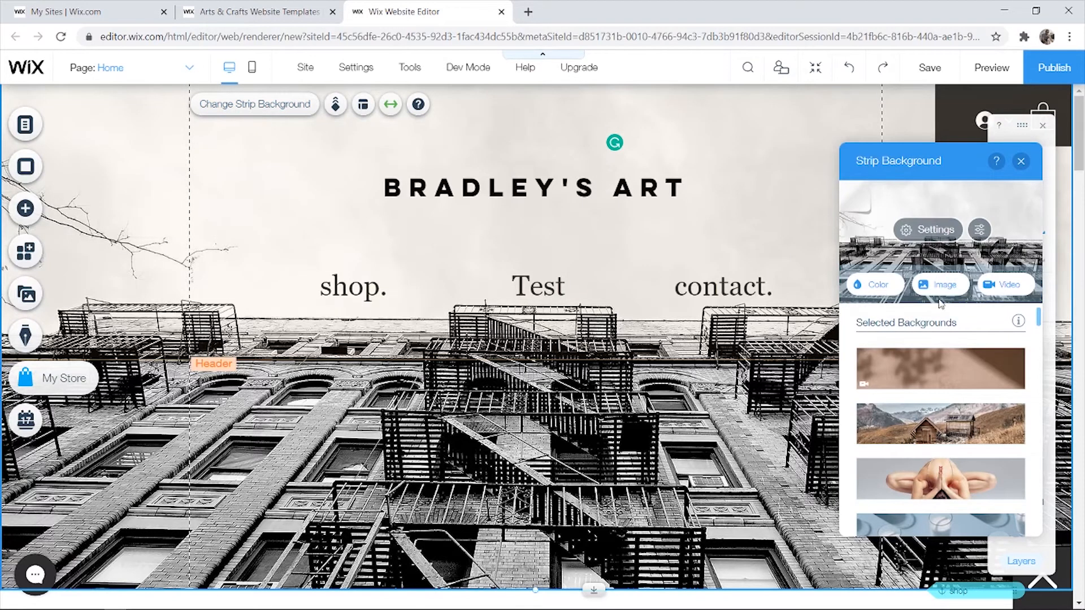
# - Apply the Sand Dunes image from Media from Wix as the strip background
pyautogui.click(942, 293)
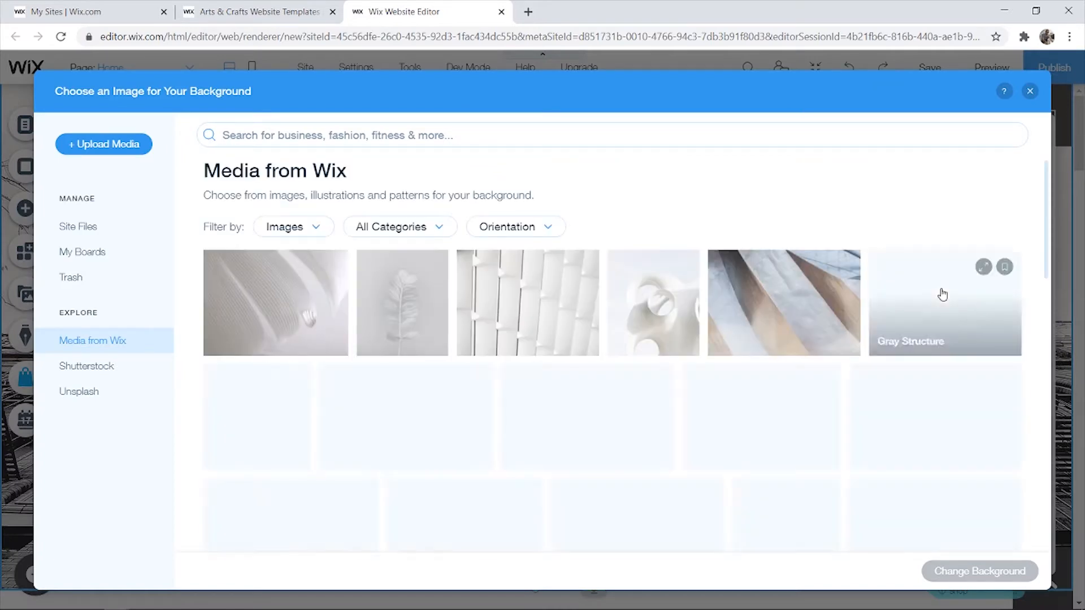
pyautogui.scroll(-1, 305, 316)
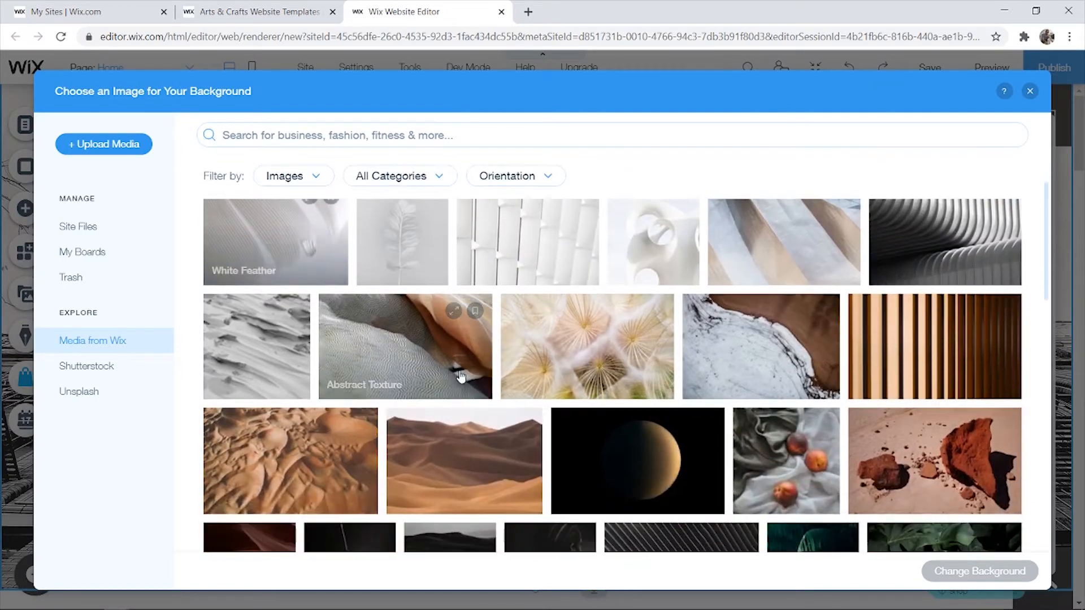
pyautogui.scroll(-1, 477, 396)
pyautogui.scroll(1, 446, 468)
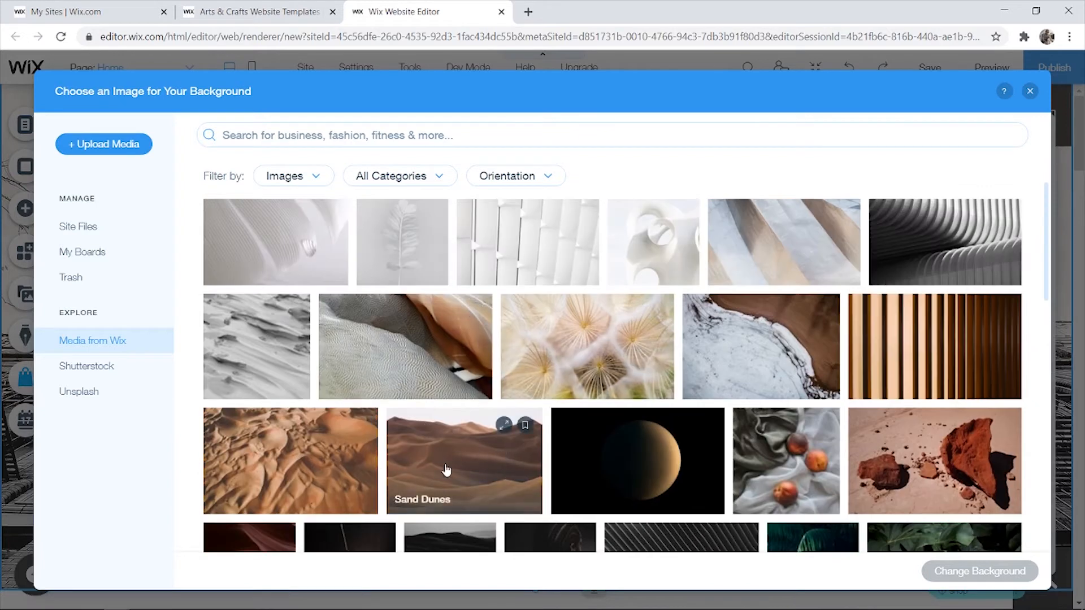
pyautogui.click(452, 477)
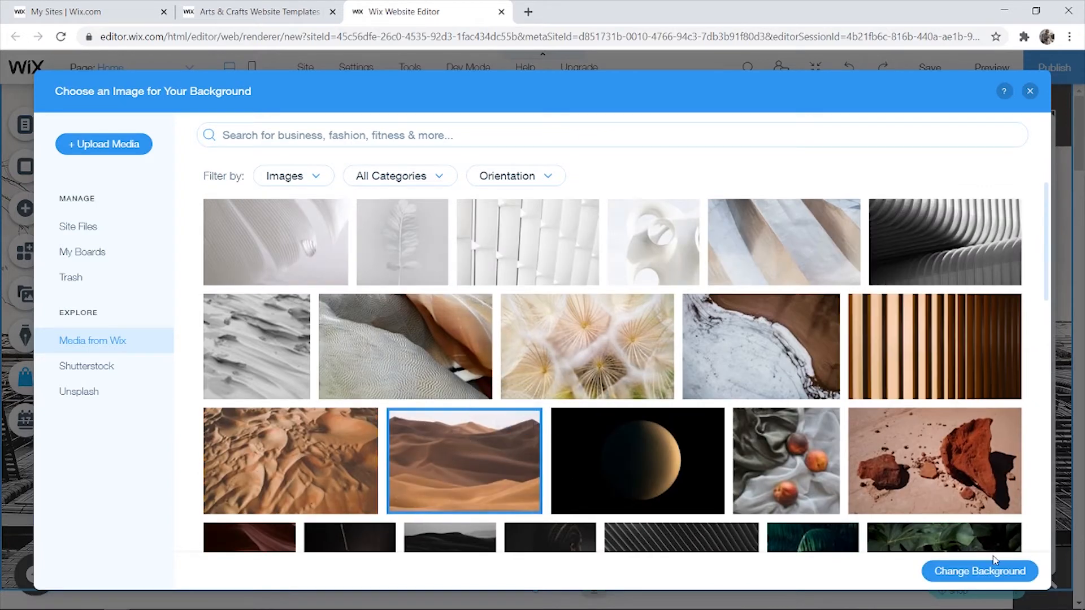
pyautogui.click(958, 572)
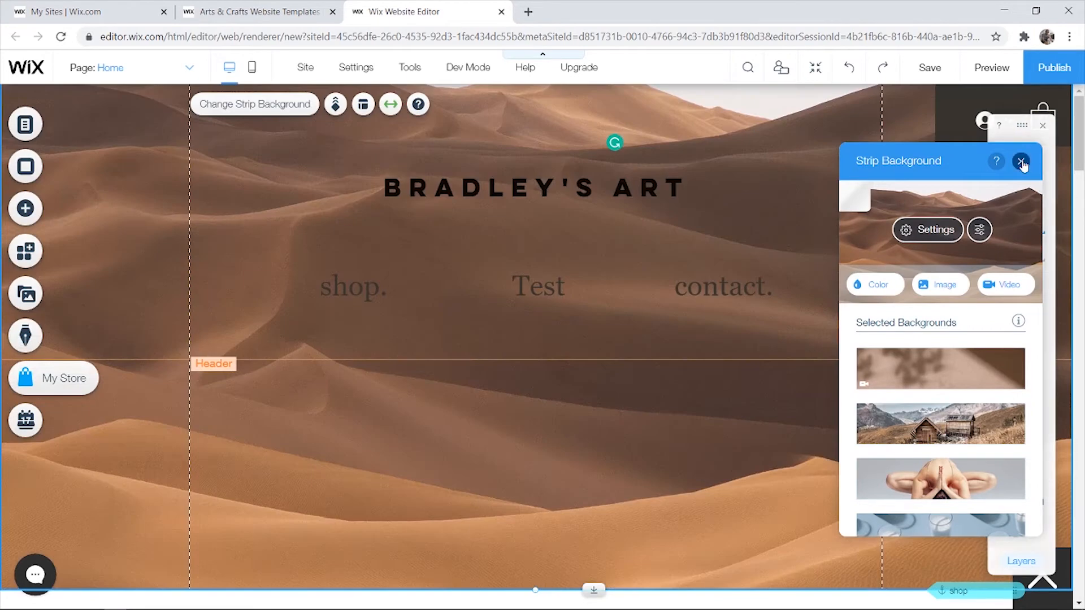
pyautogui.click(1020, 161)
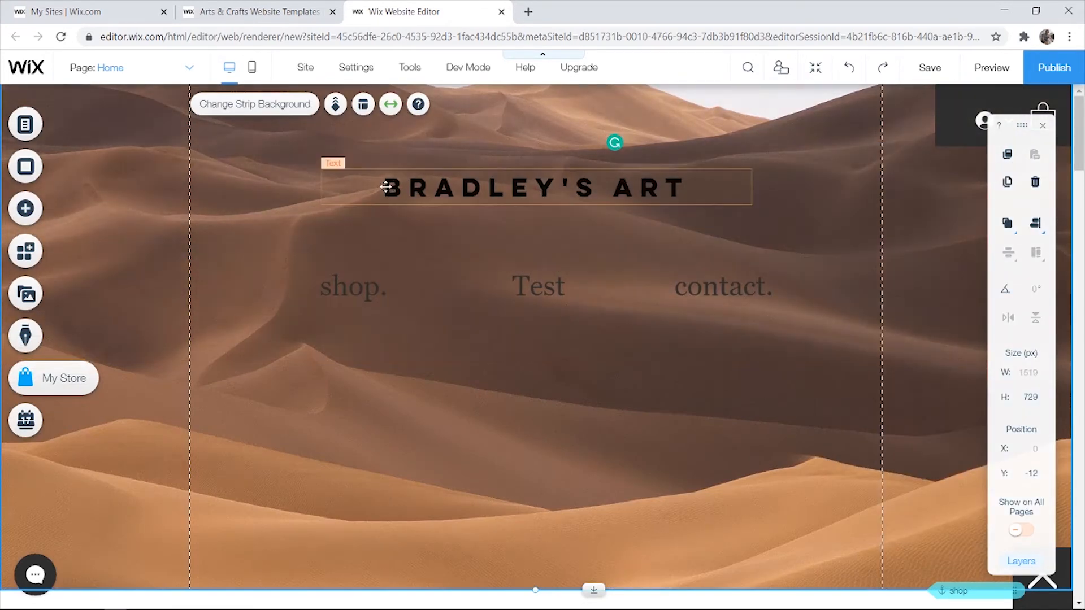
# - Open the Horizontal Menu Design settings for the shop, Test, contact menu
pyautogui.doubleClick(404, 197)
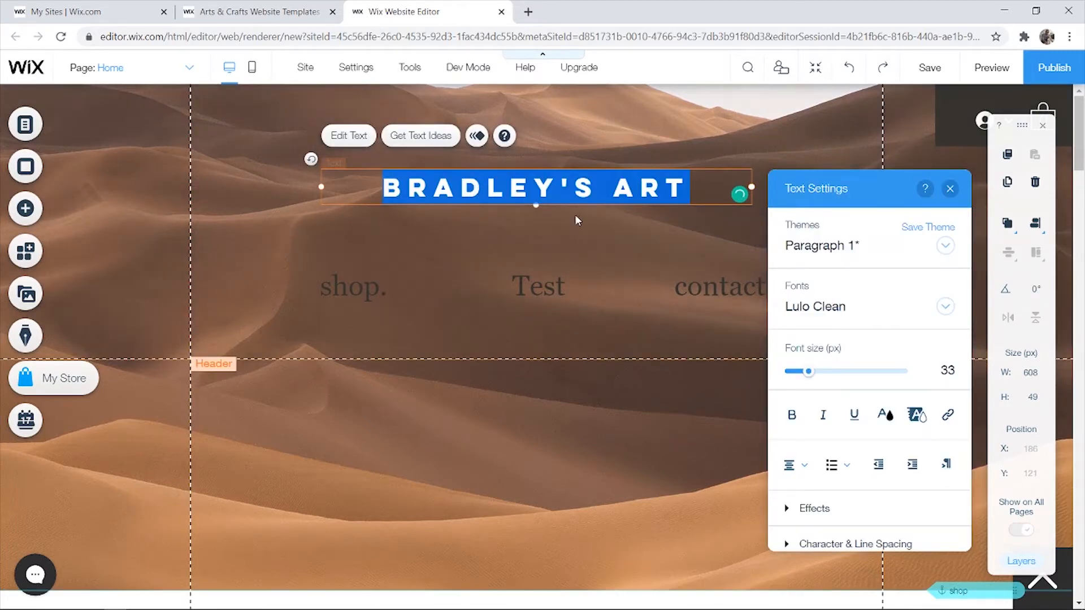
pyautogui.scroll(-2, 858, 346)
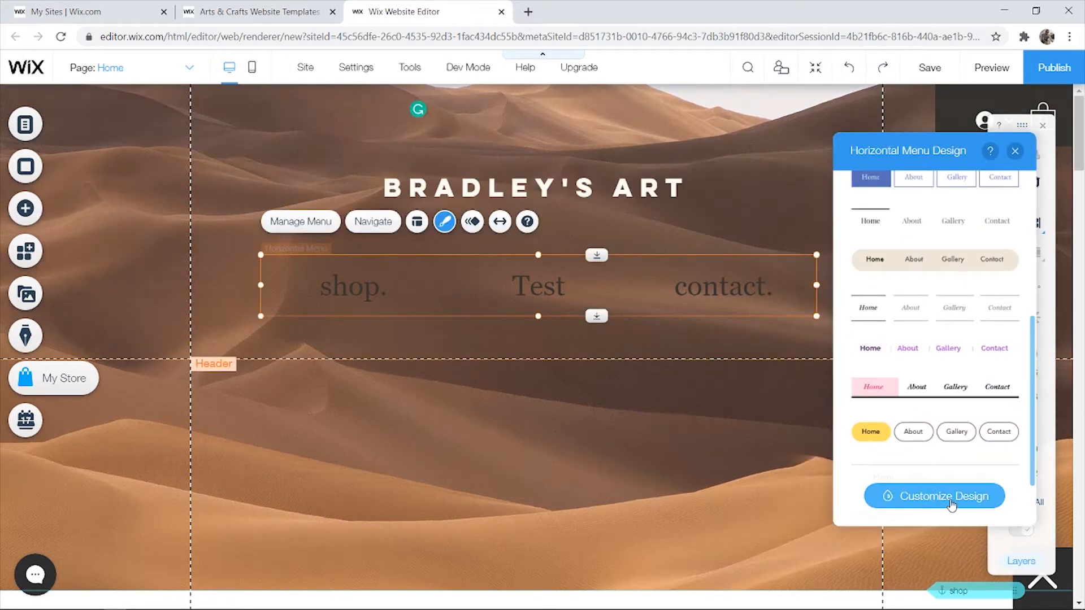
pyautogui.click(951, 503)
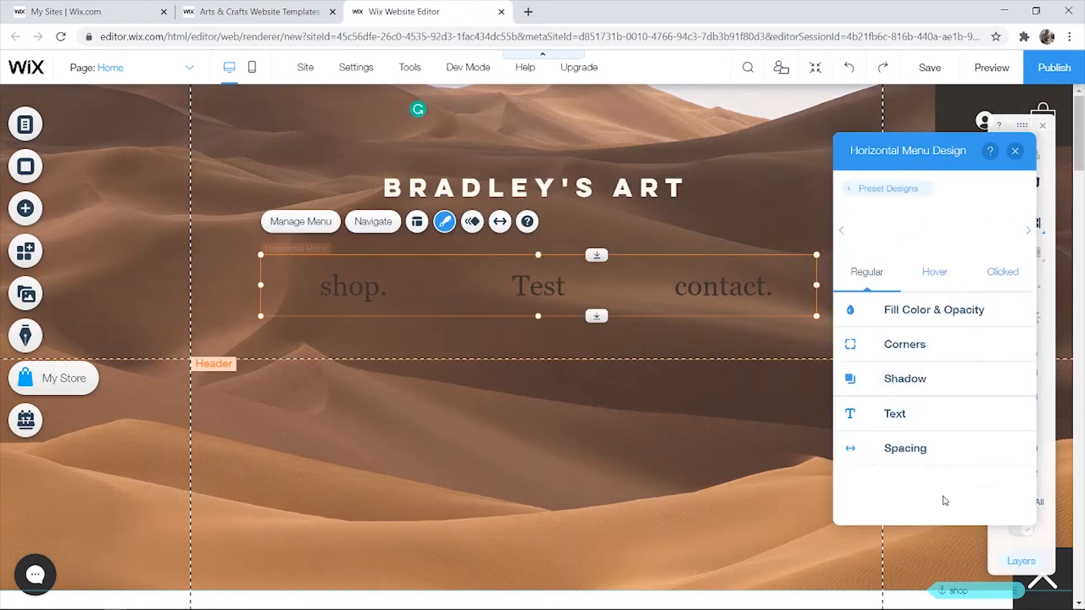
# - Change the Horizontal Menu text colour to white (#FFFFFF) so shop., Test and contact. stand out on the dunes
pyautogui.click(908, 315)
pyautogui.click(1009, 368)
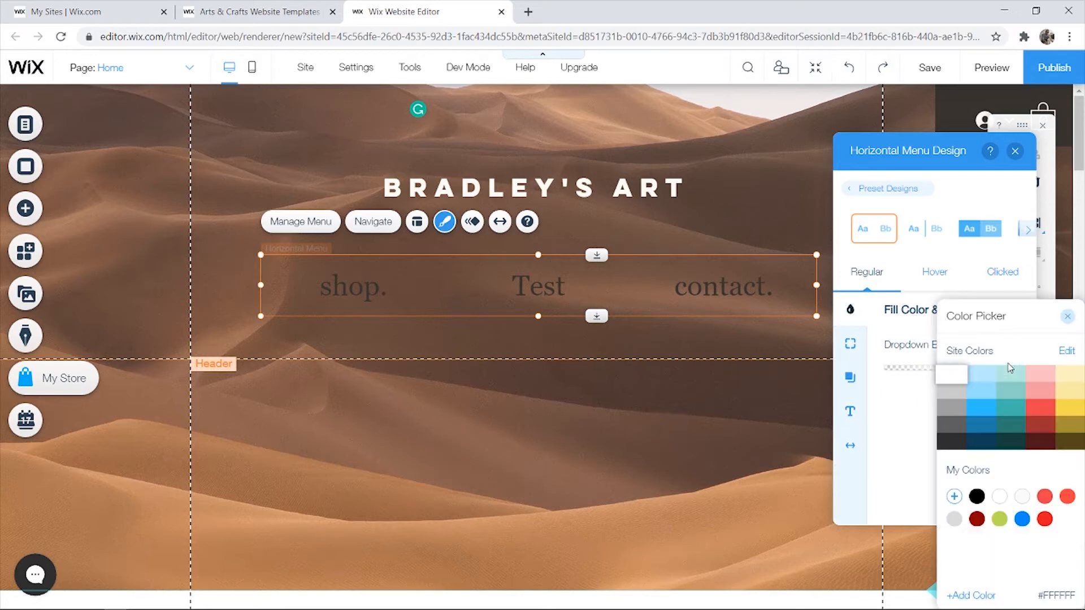
pyautogui.click(904, 390)
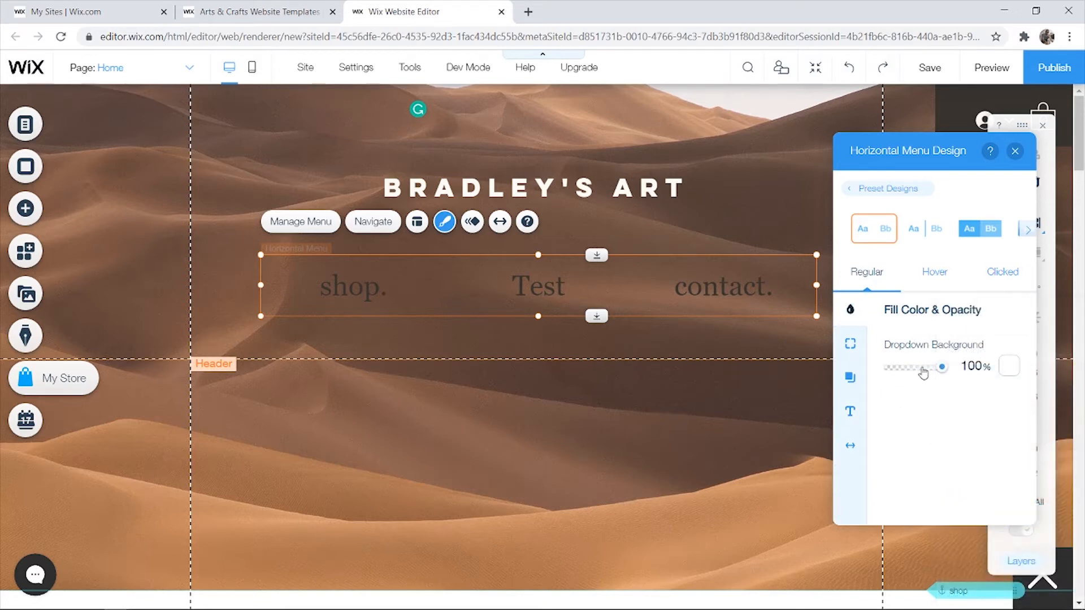
pyautogui.click(850, 411)
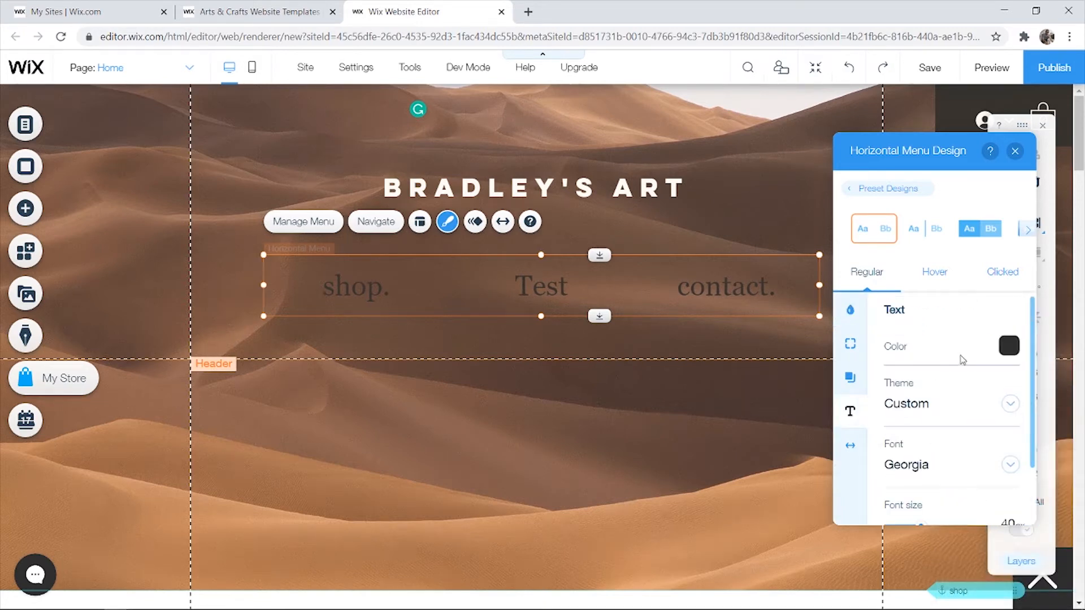
pyautogui.click(1009, 346)
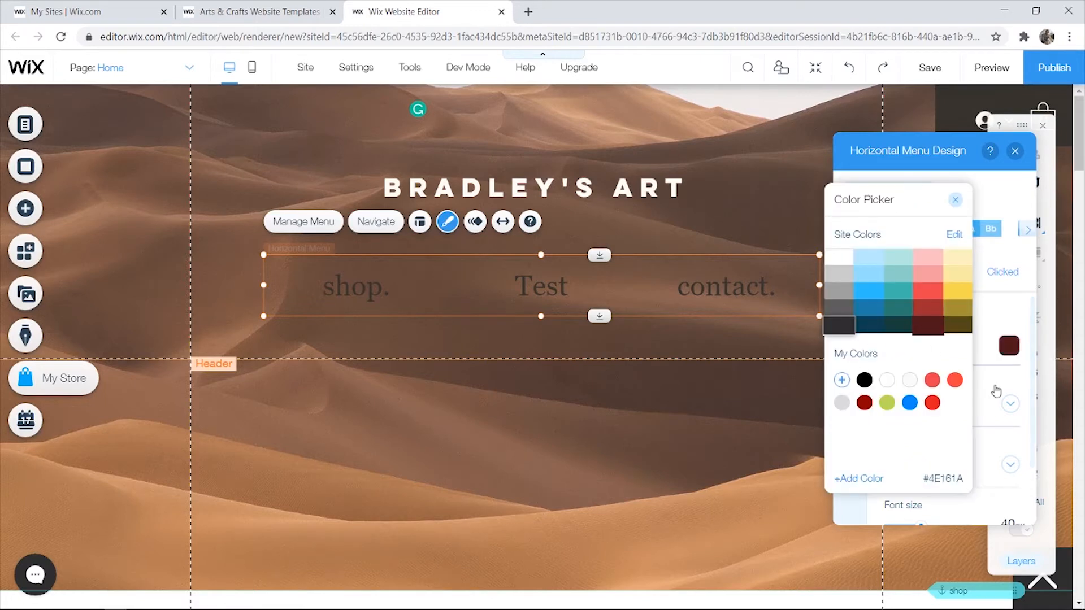
pyautogui.click(839, 257)
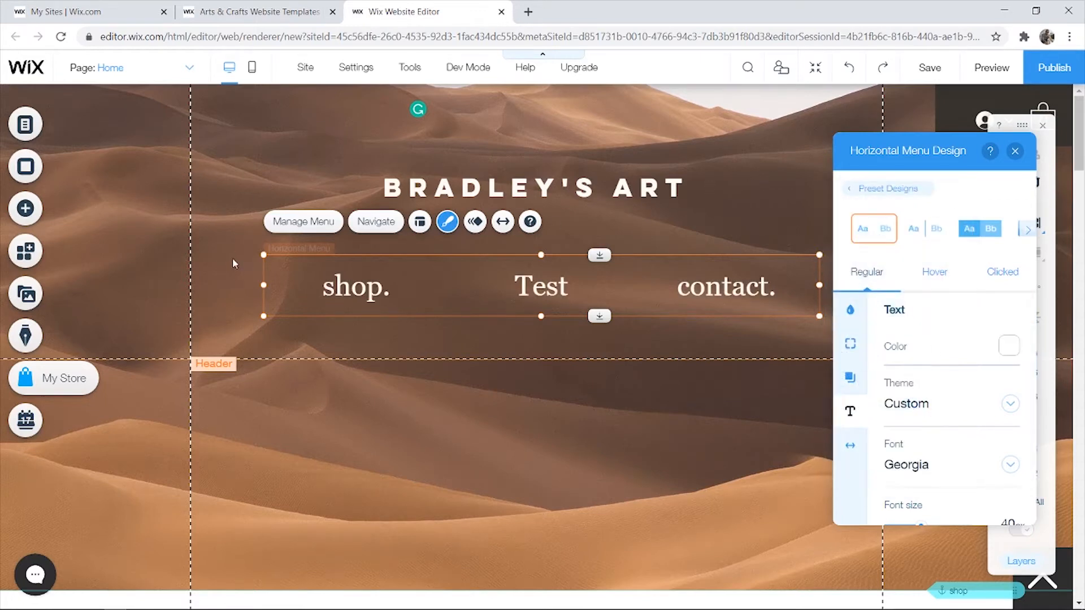
pyautogui.click(215, 264)
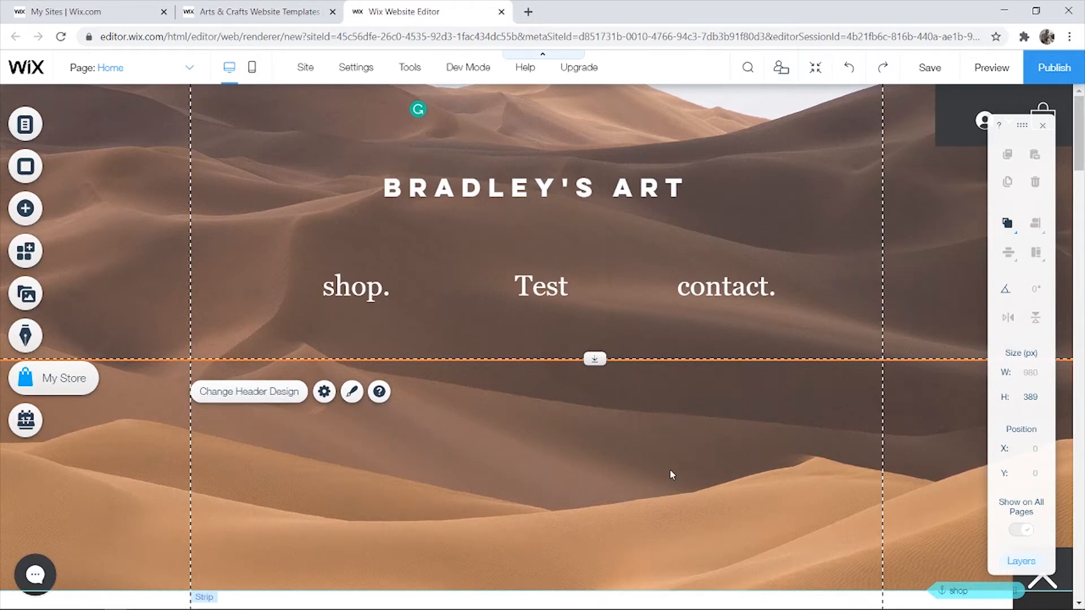
# - Resize the sand-dune header strip to about 396 px tall
pyautogui.click(586, 419)
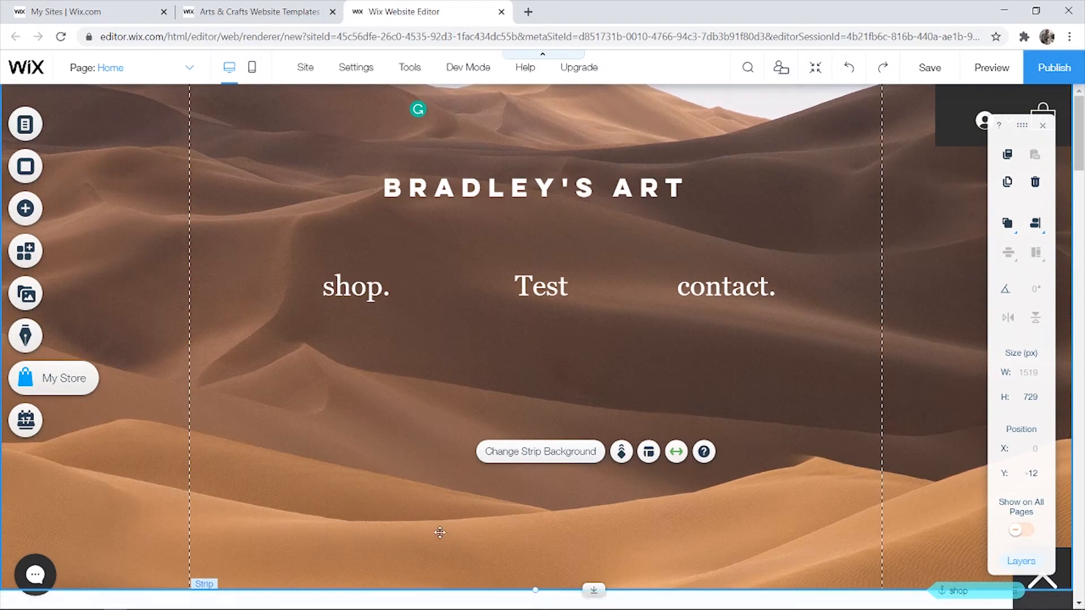
pyautogui.moveTo(538, 586); pyautogui.dragTo(535, 342)
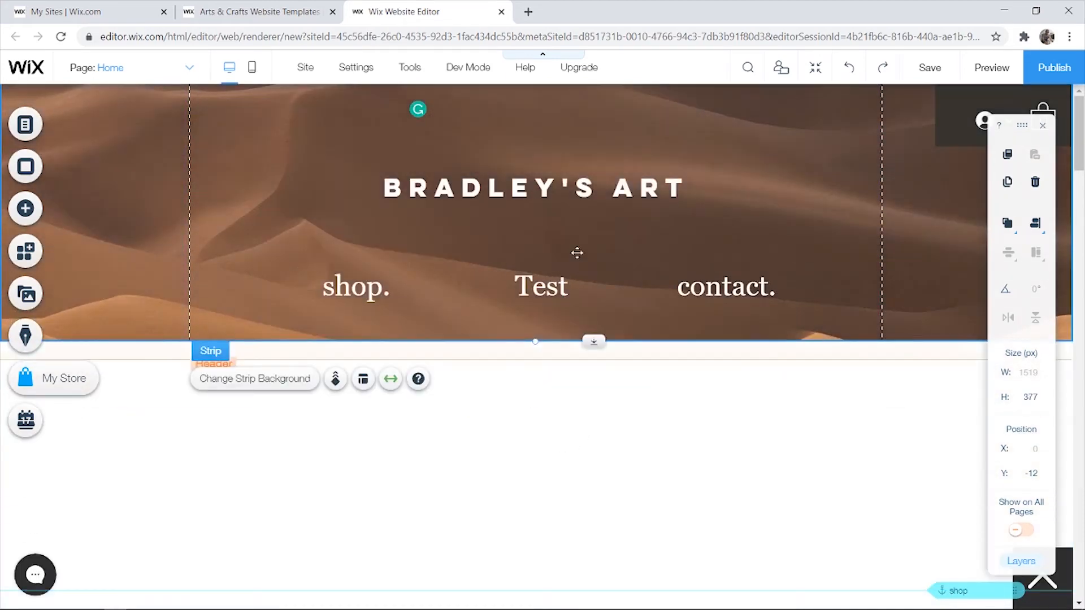
pyautogui.moveTo(537, 339); pyautogui.dragTo(535, 364)
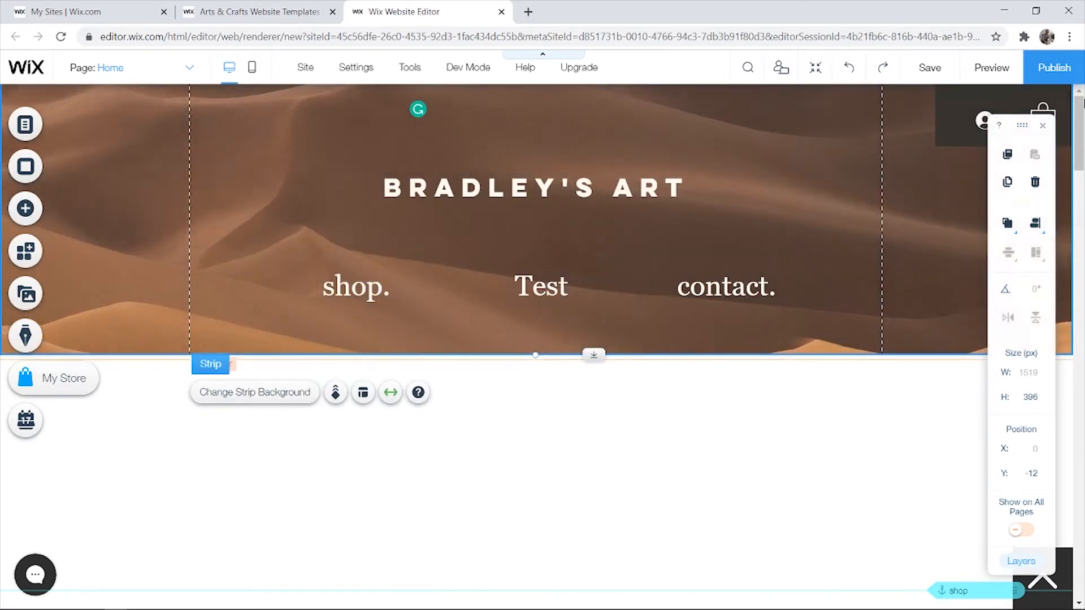
pyautogui.scroll(-2, 647, 324)
# - Move the artworks. heading, download & print subtitle and product gallery higher in the shop section
pyautogui.scroll(-5, 567, 375)
pyautogui.click(566, 375)
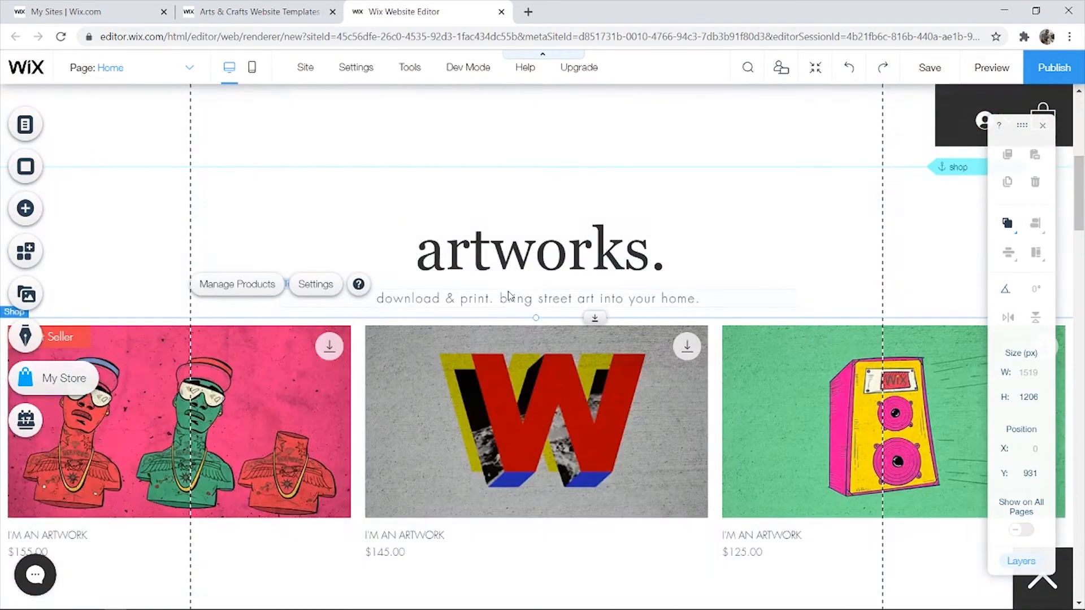
pyautogui.scroll(4, 521, 359)
pyautogui.moveTo(523, 408); pyautogui.dragTo(521, 217)
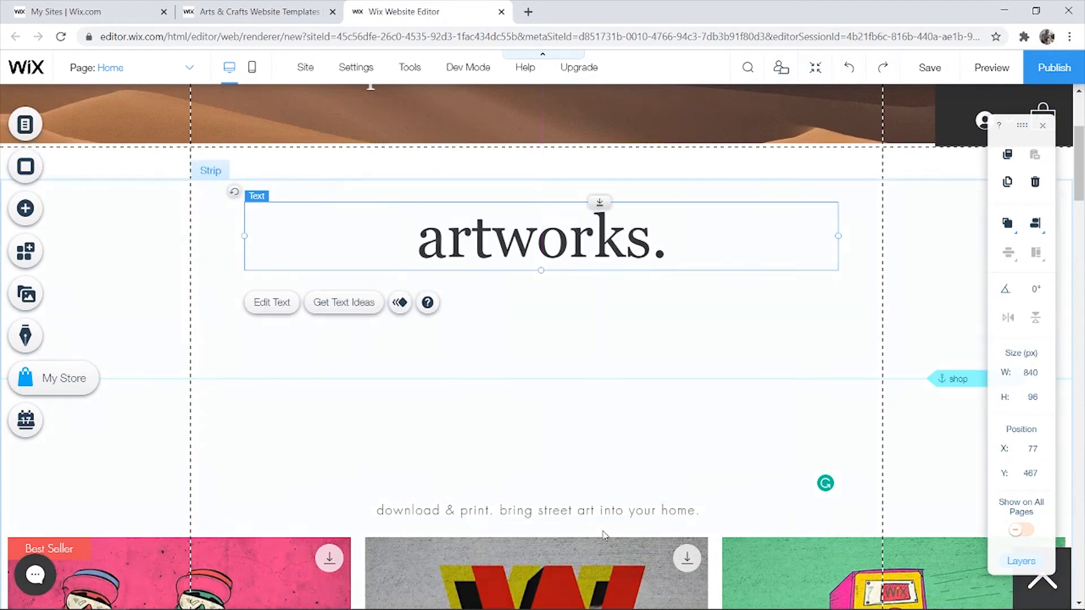
pyautogui.moveTo(543, 510); pyautogui.dragTo(550, 294)
pyautogui.moveTo(536, 547); pyautogui.dragTo(535, 378)
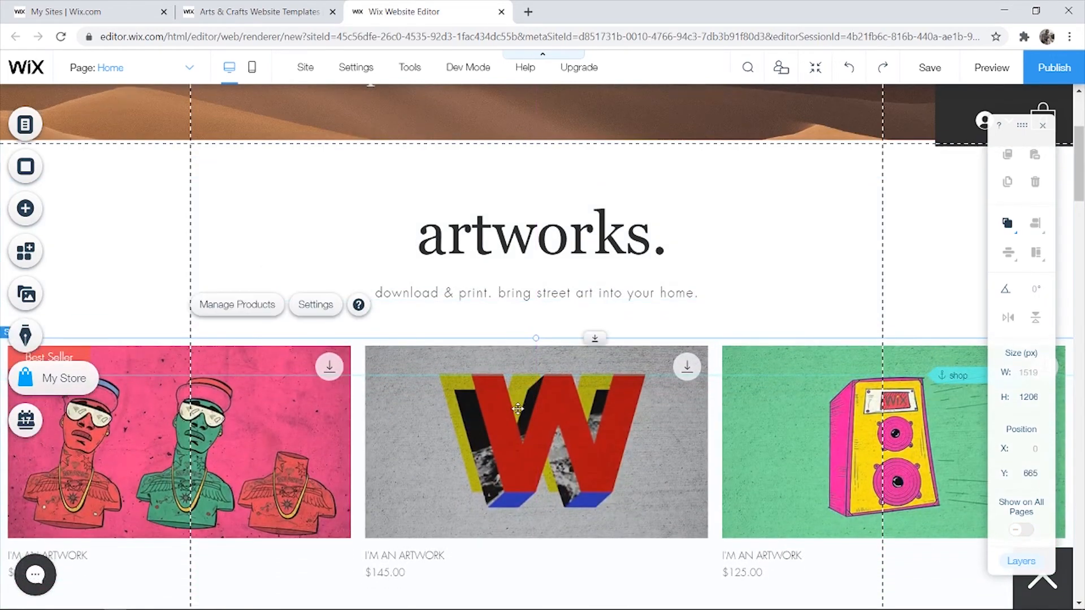
# - Select the product gallery and open the store's Manage Products dashboard
pyautogui.scroll(3, 486, 395)
pyautogui.click(117, 354)
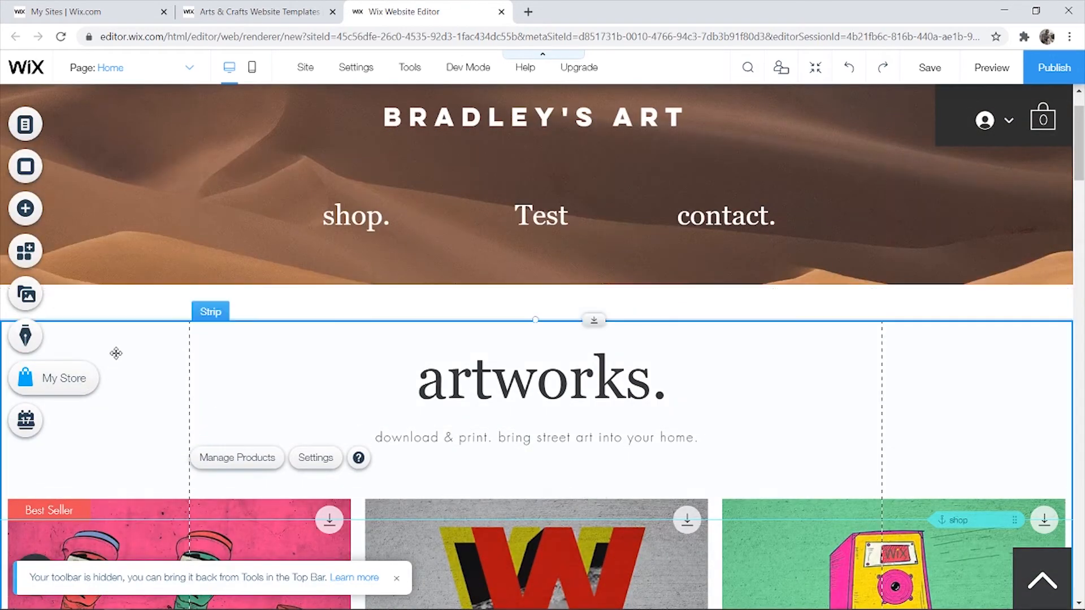
pyautogui.click(500, 311)
pyautogui.scroll(-1, 461, 359)
pyautogui.scroll(-5, 461, 358)
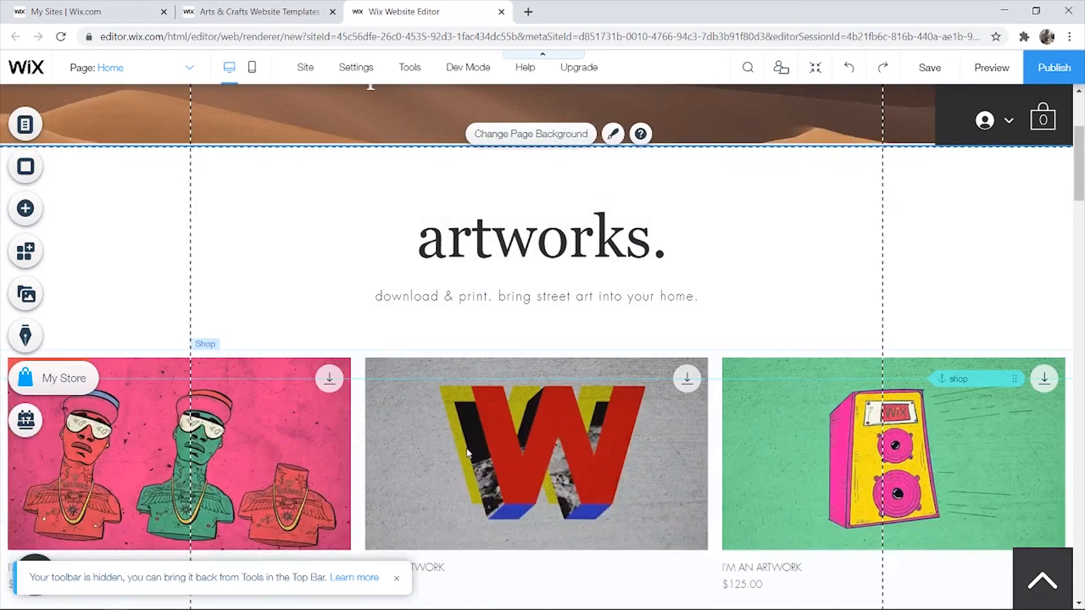
pyautogui.click(503, 276)
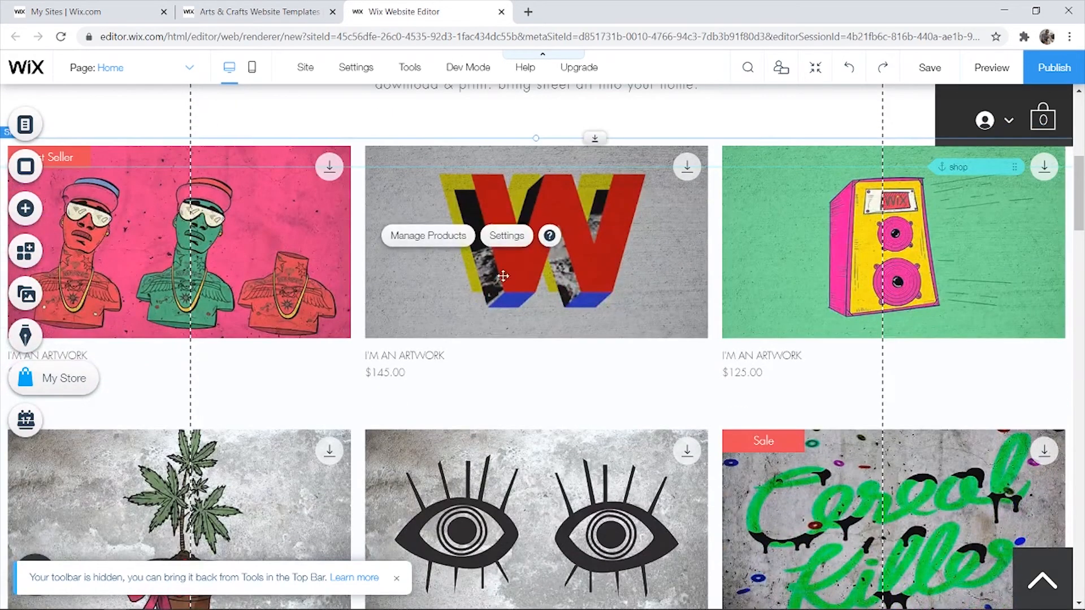
pyautogui.click(419, 240)
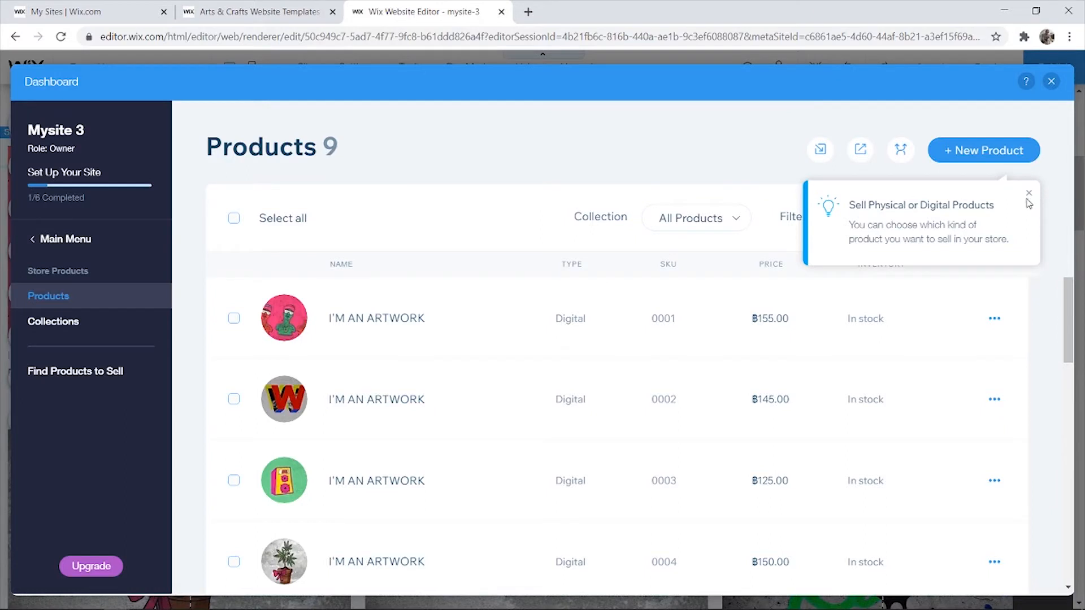
# - Dismiss the product type tip and start a new physical product
pyautogui.click(1027, 197)
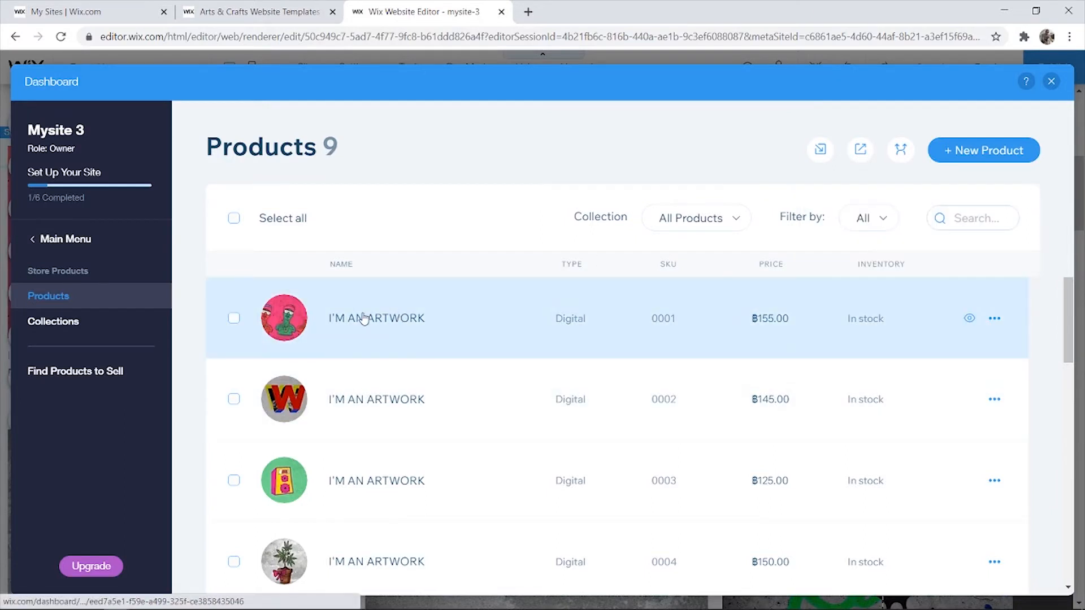
pyautogui.click(234, 318)
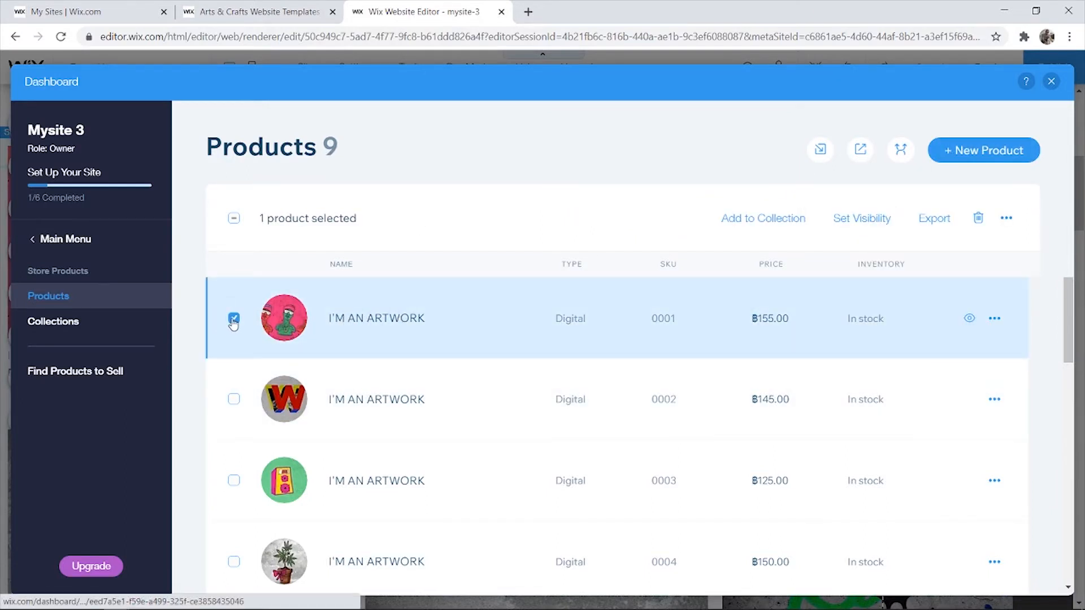
pyautogui.click(234, 318)
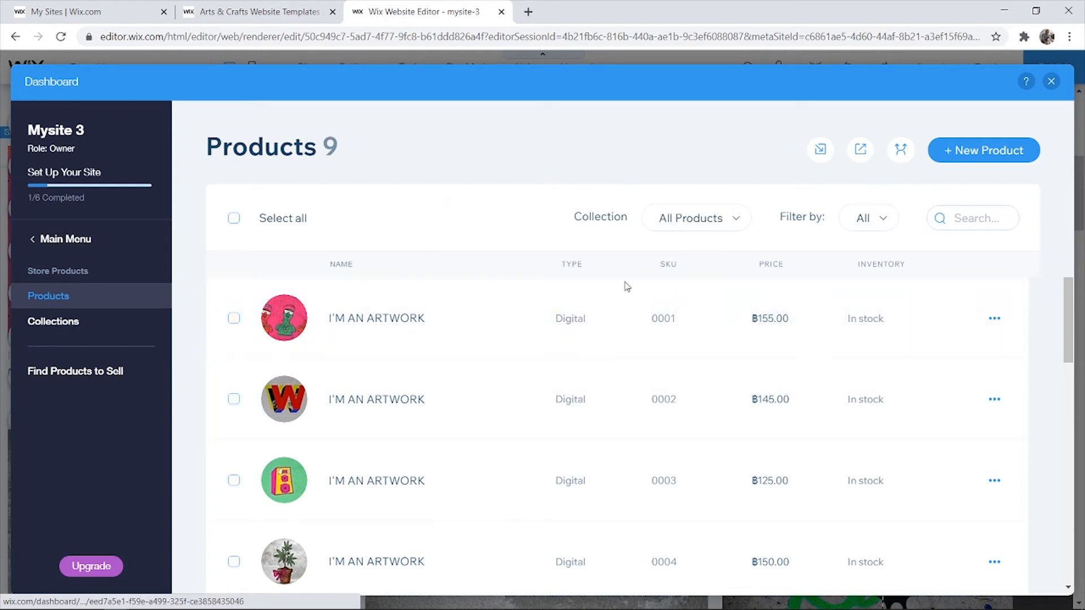
pyautogui.click(992, 148)
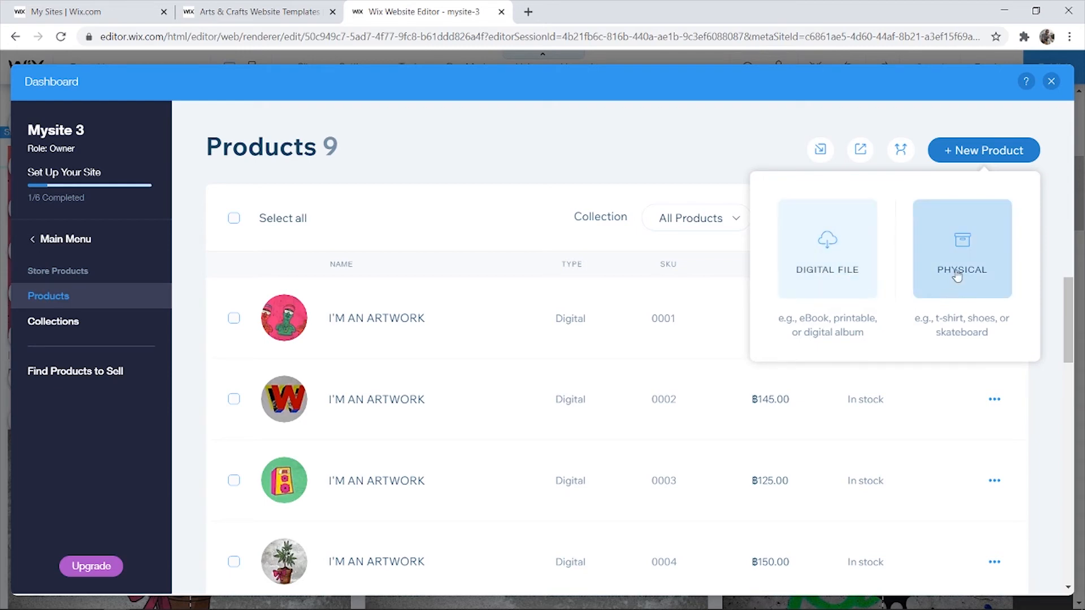
pyautogui.click(967, 251)
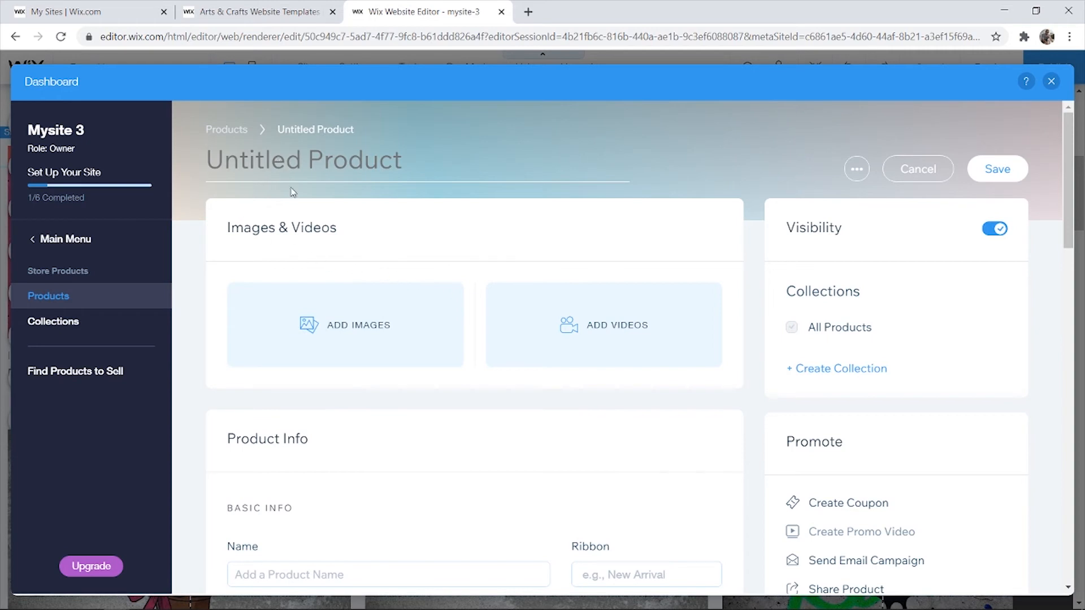
# - Title the new product 'sada' and begin entering its price
pyautogui.write('sadabcb')
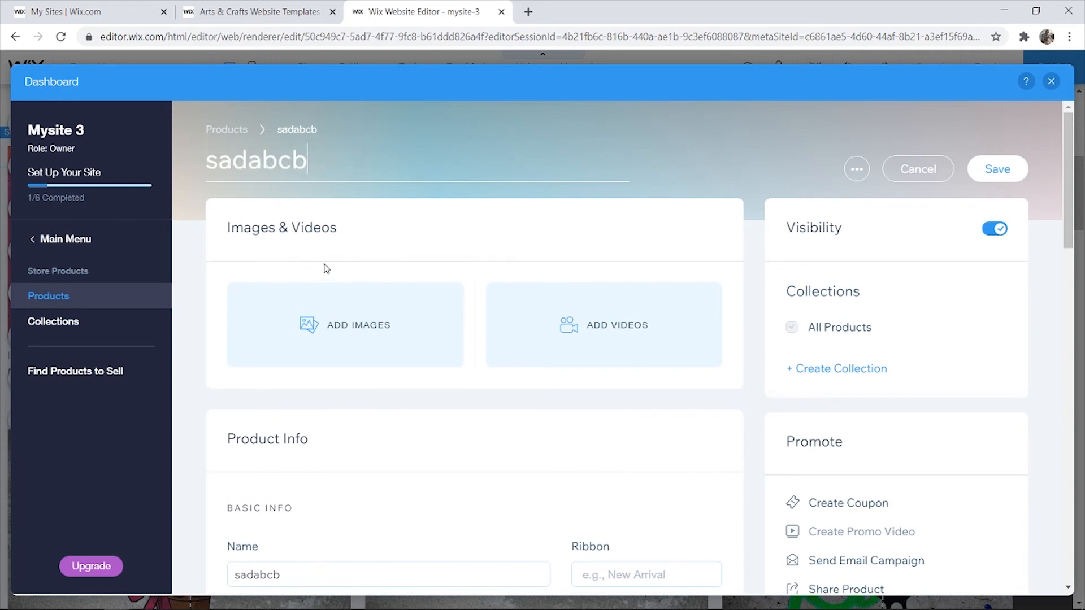
pyautogui.scroll(-3, 326, 269)
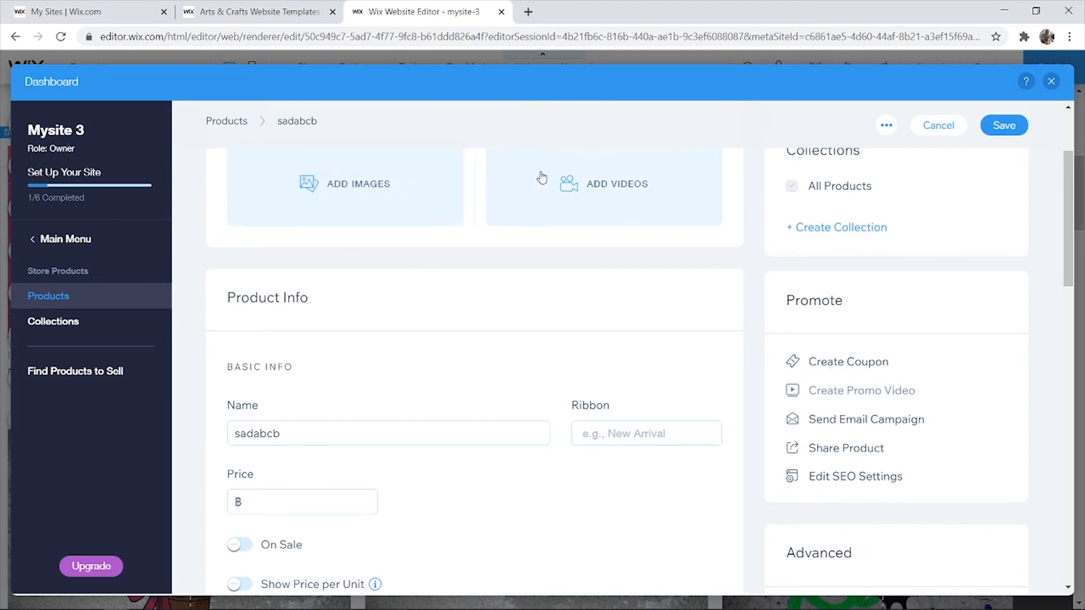
pyautogui.scroll(-2, 521, 259)
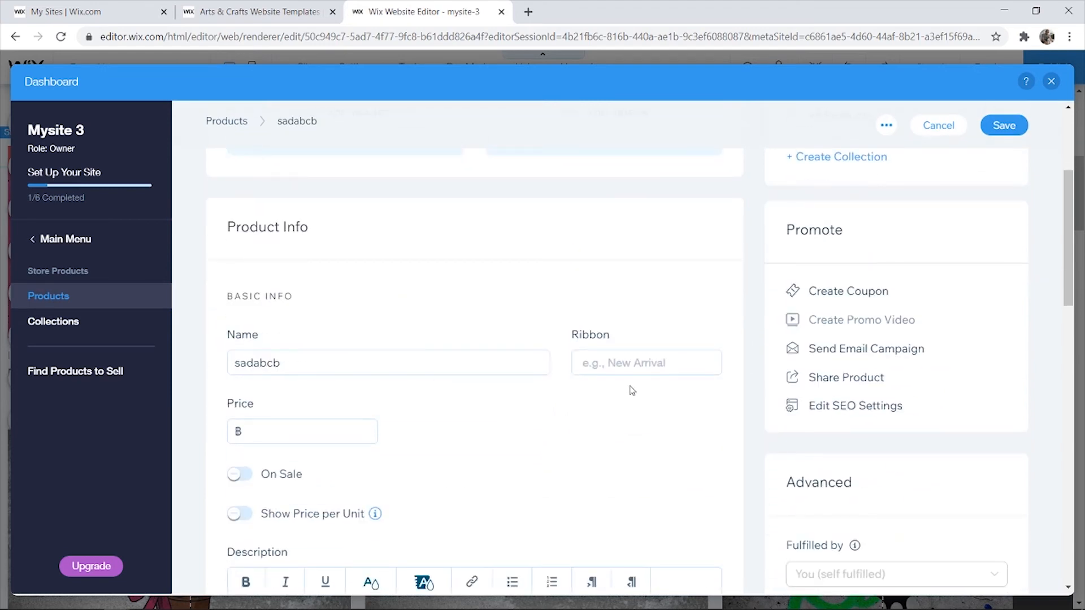
pyautogui.click(252, 433)
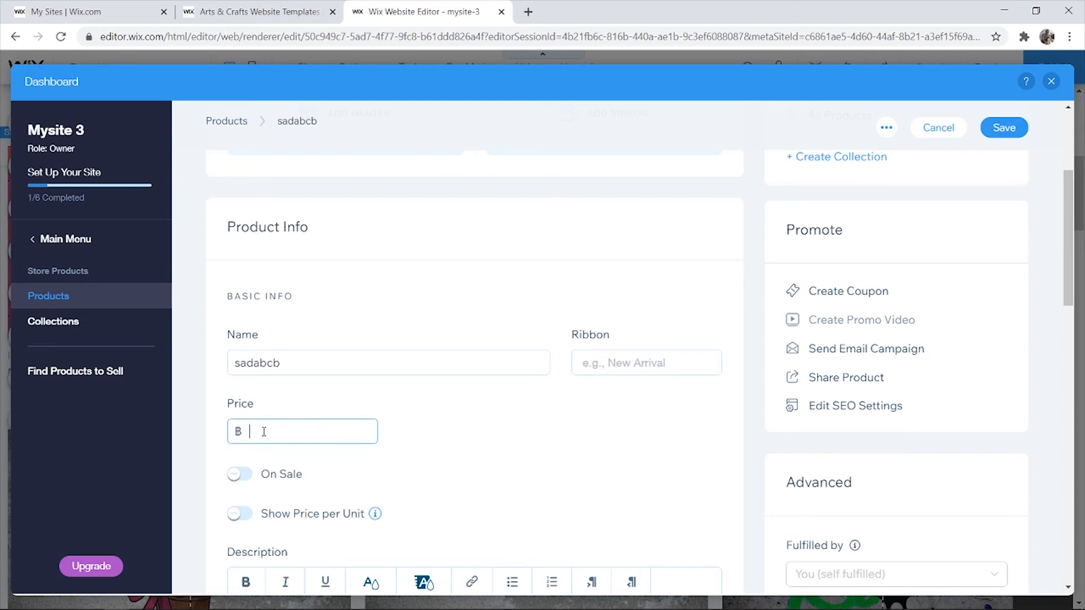
pyautogui.scroll(-4, 339, 361)
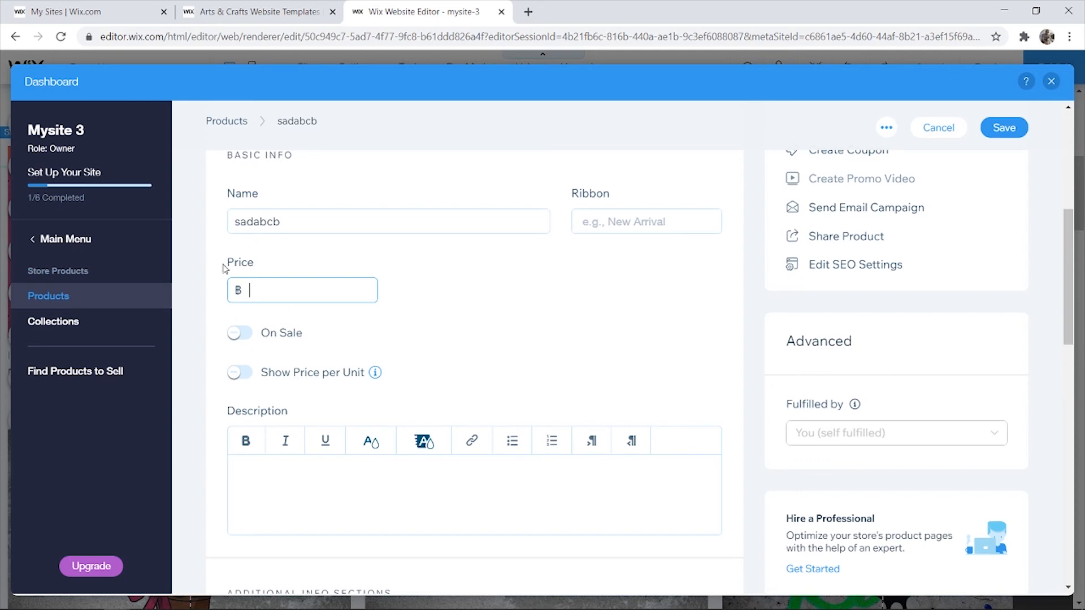
pyautogui.scroll(-3, 226, 283)
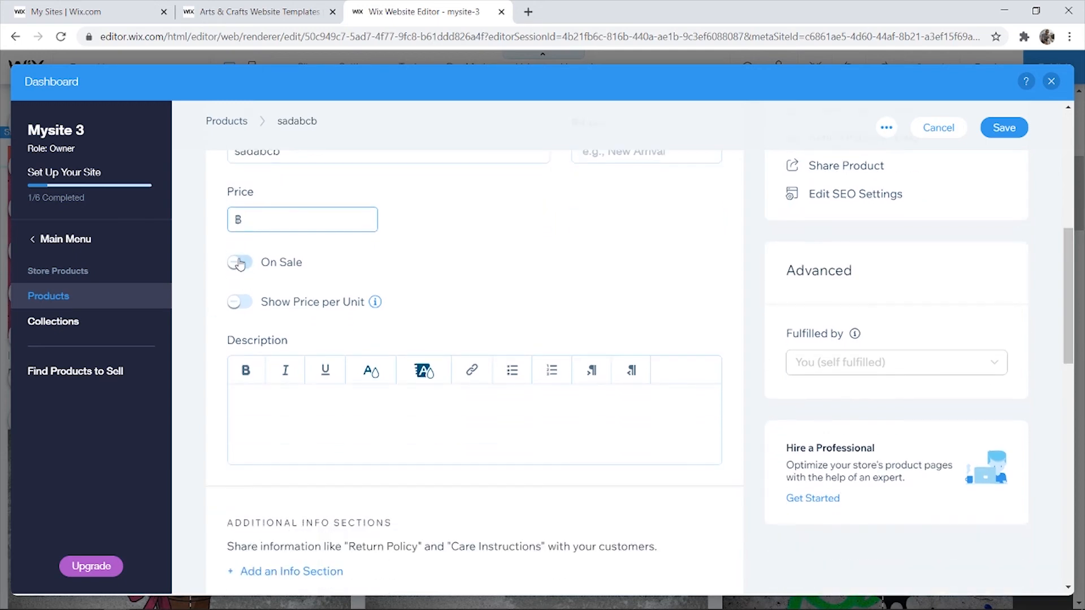
pyautogui.scroll(-5, 455, 408)
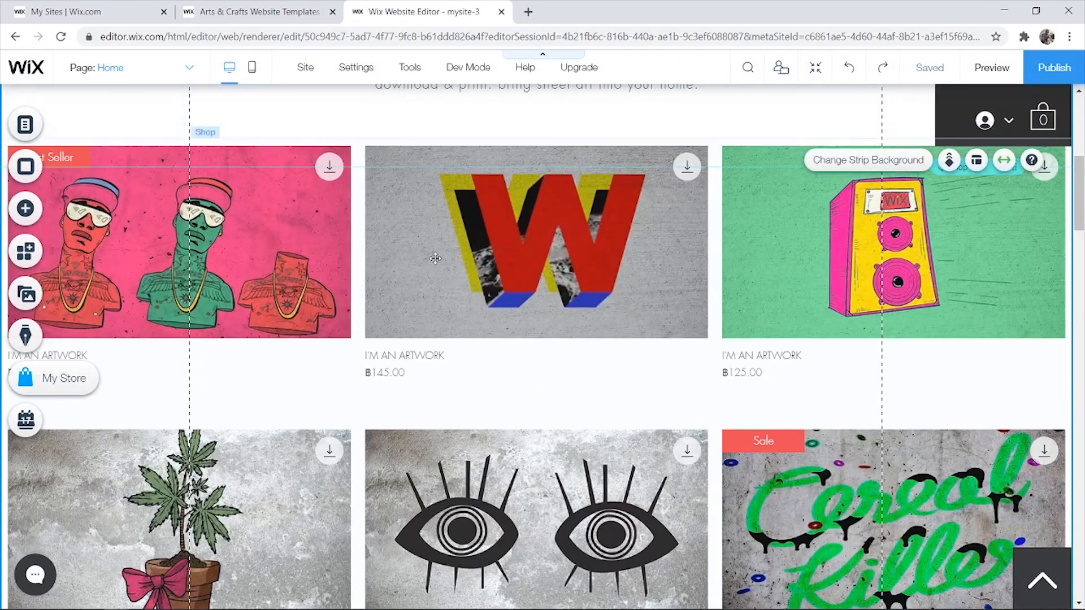
pyautogui.scroll(8, 518, 273)
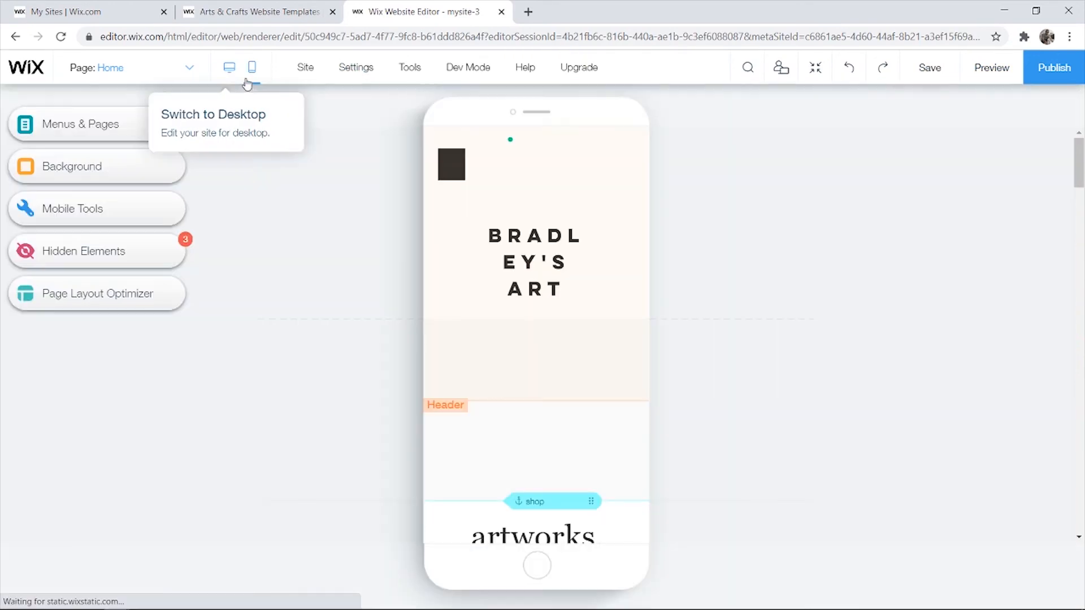
pyautogui.click(233, 73)
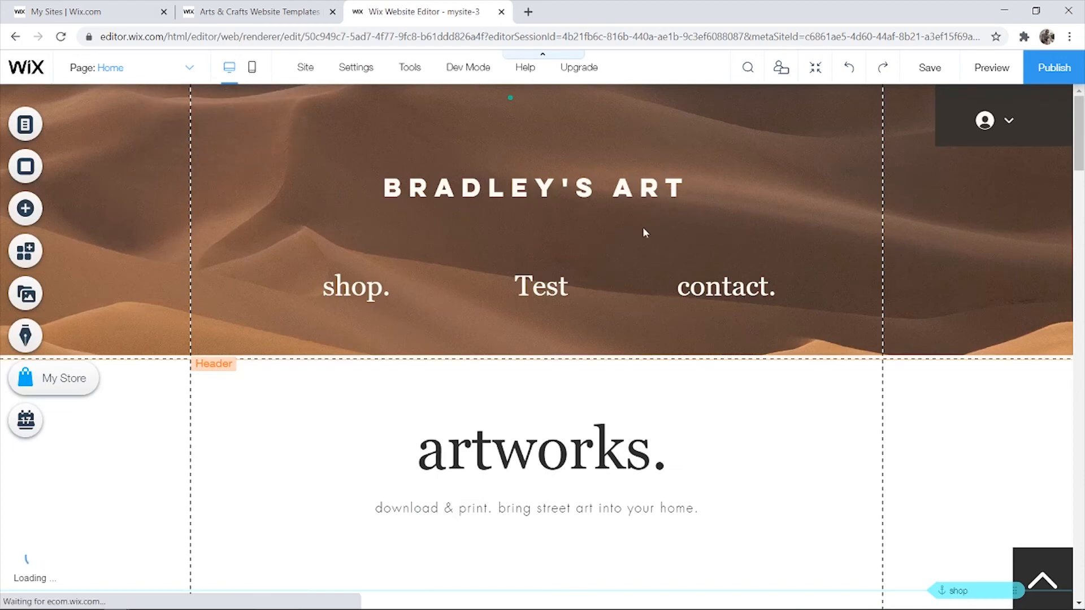
# - Preview the whole site from header to contact form, return to the editor, and publish
pyautogui.click(1002, 72)
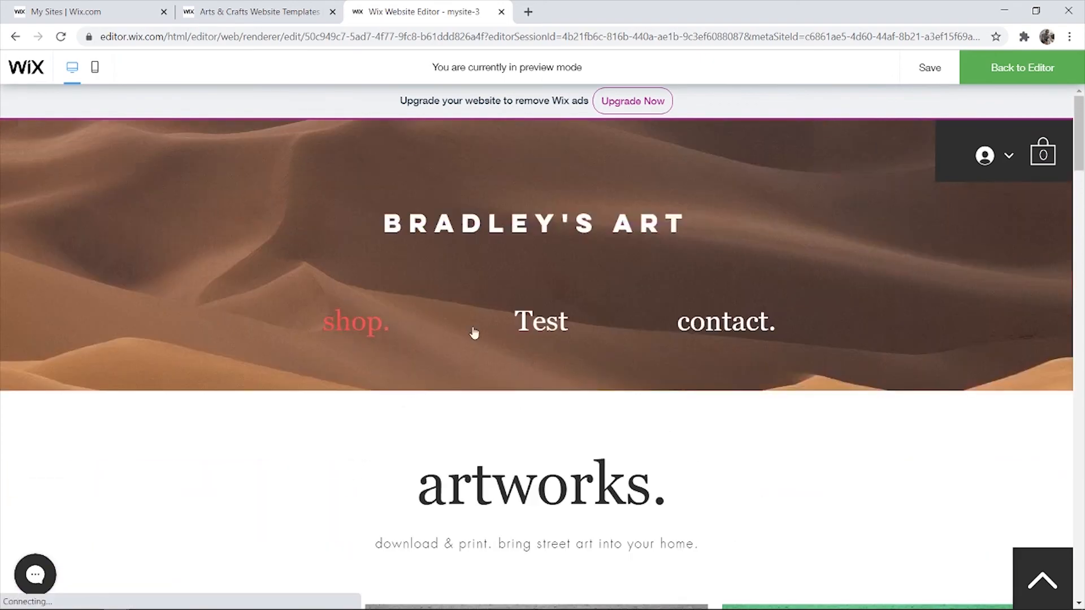
pyautogui.scroll(-15, 703, 330)
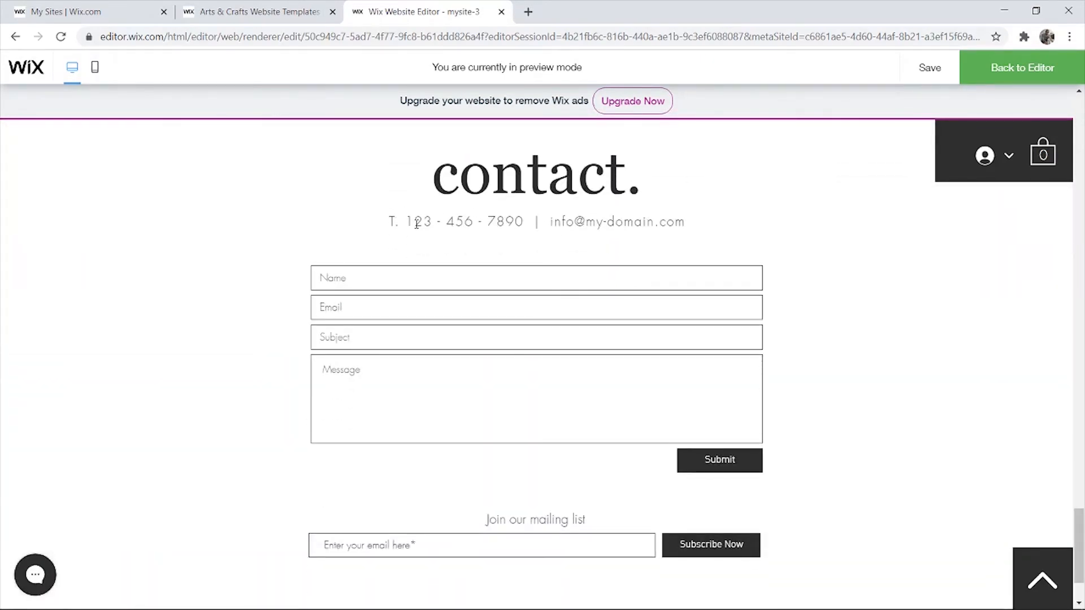
pyautogui.scroll(10, 748, 367)
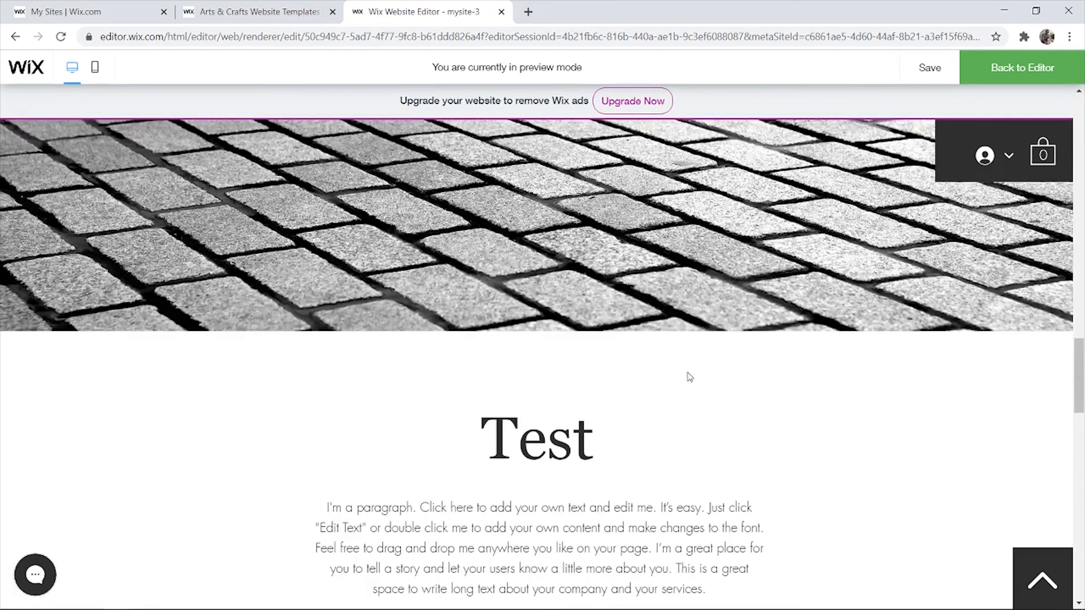
pyautogui.scroll(10, 690, 377)
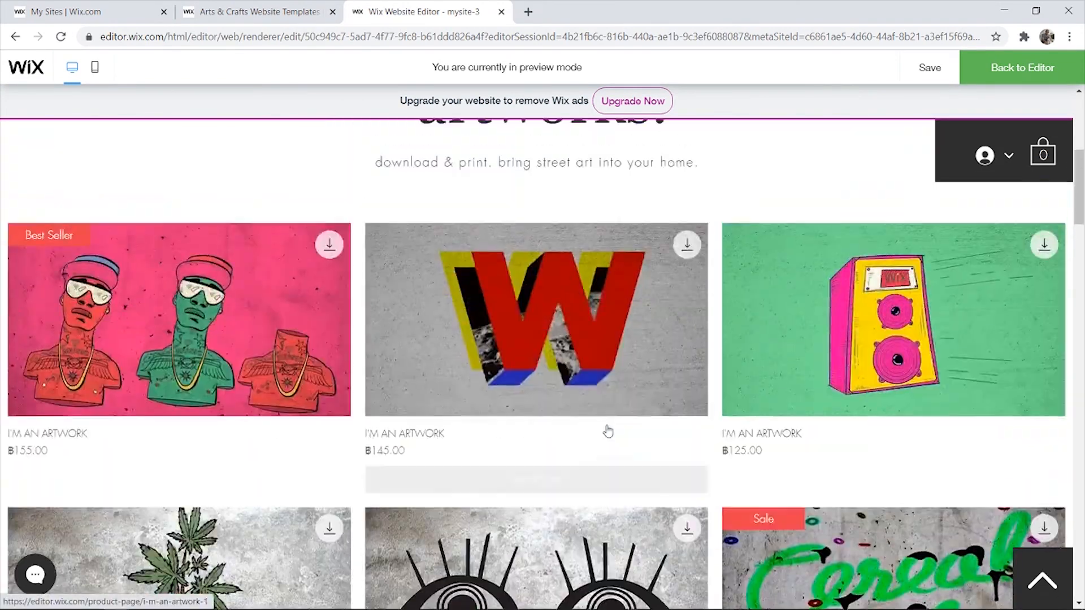
pyautogui.scroll(5, 607, 431)
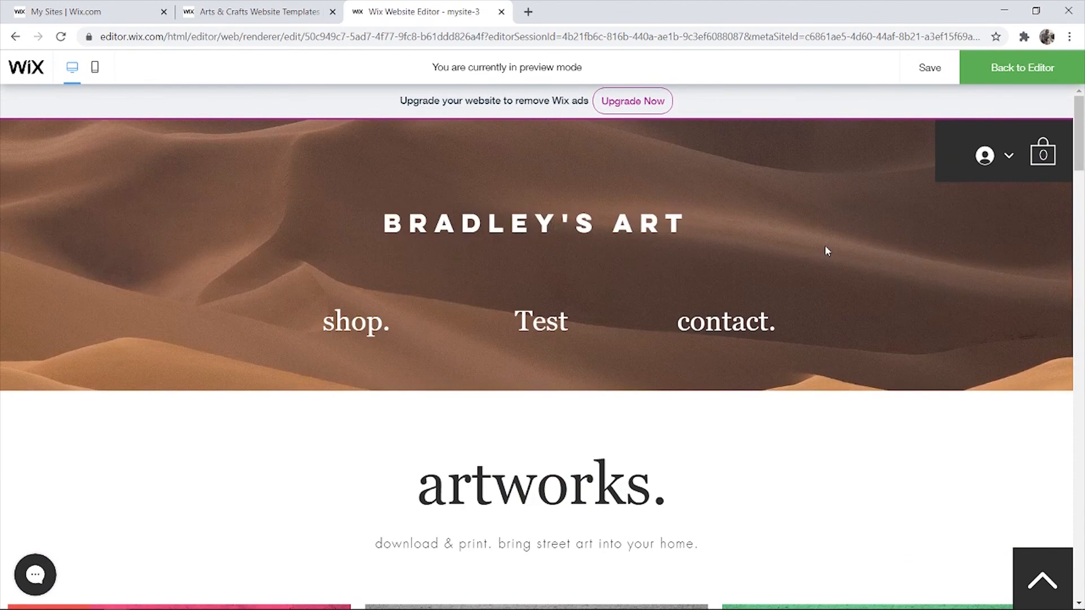
pyautogui.click(1065, 75)
pyautogui.click(1064, 74)
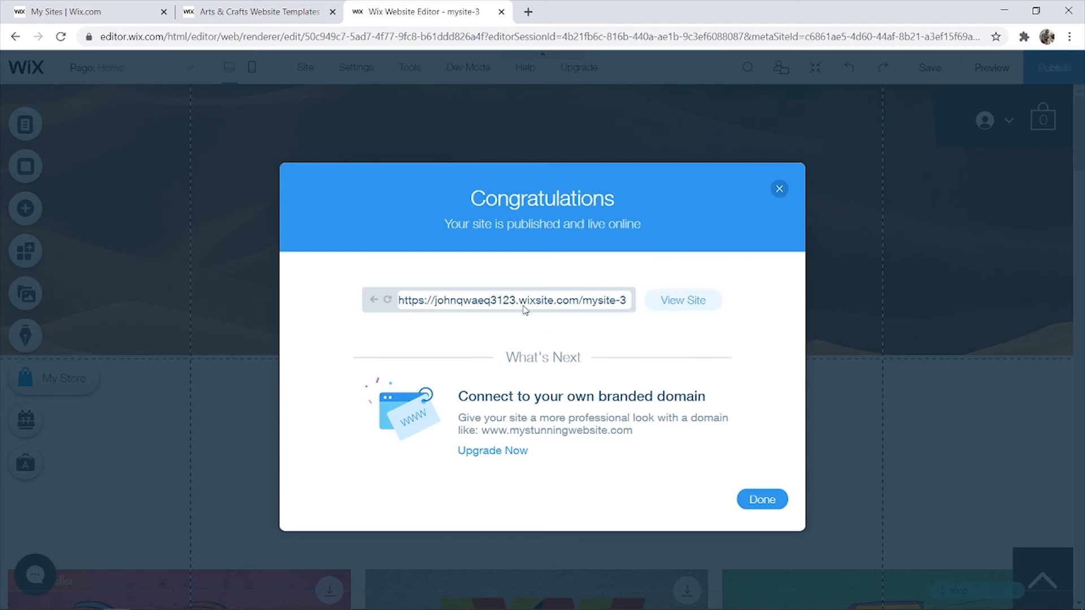
# - Select the published site's wixsite.com address in the congratulations message
pyautogui.moveTo(400, 304); pyautogui.dragTo(742, 303)
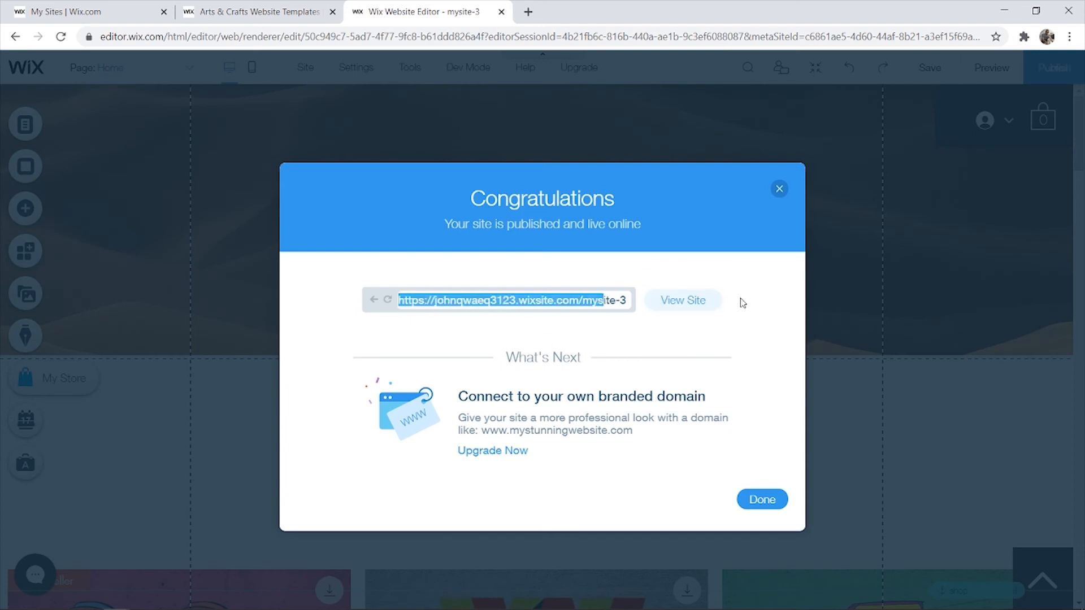
pyautogui.click(456, 303)
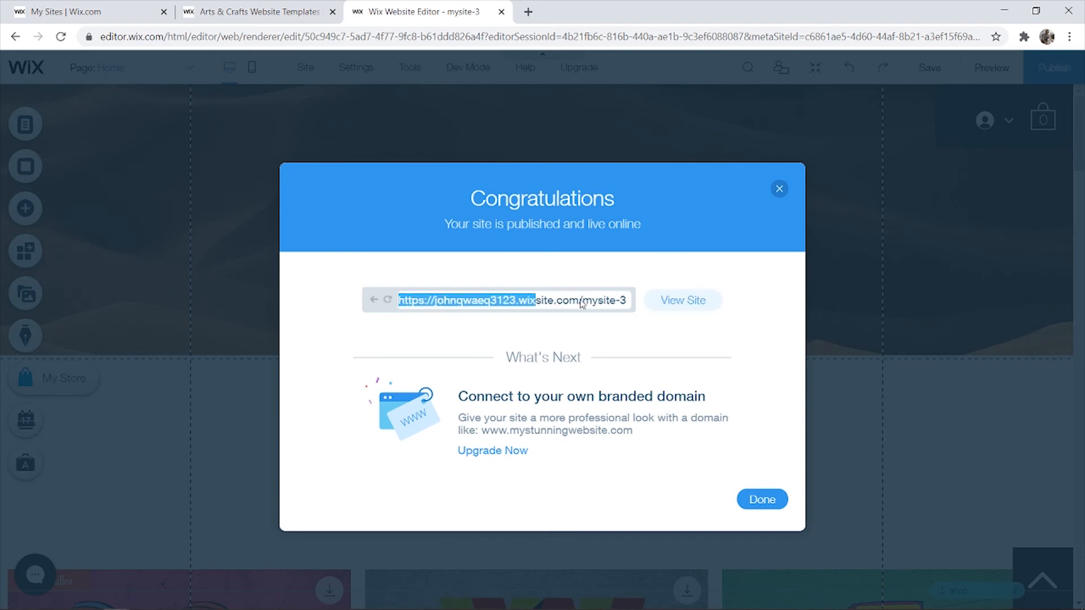